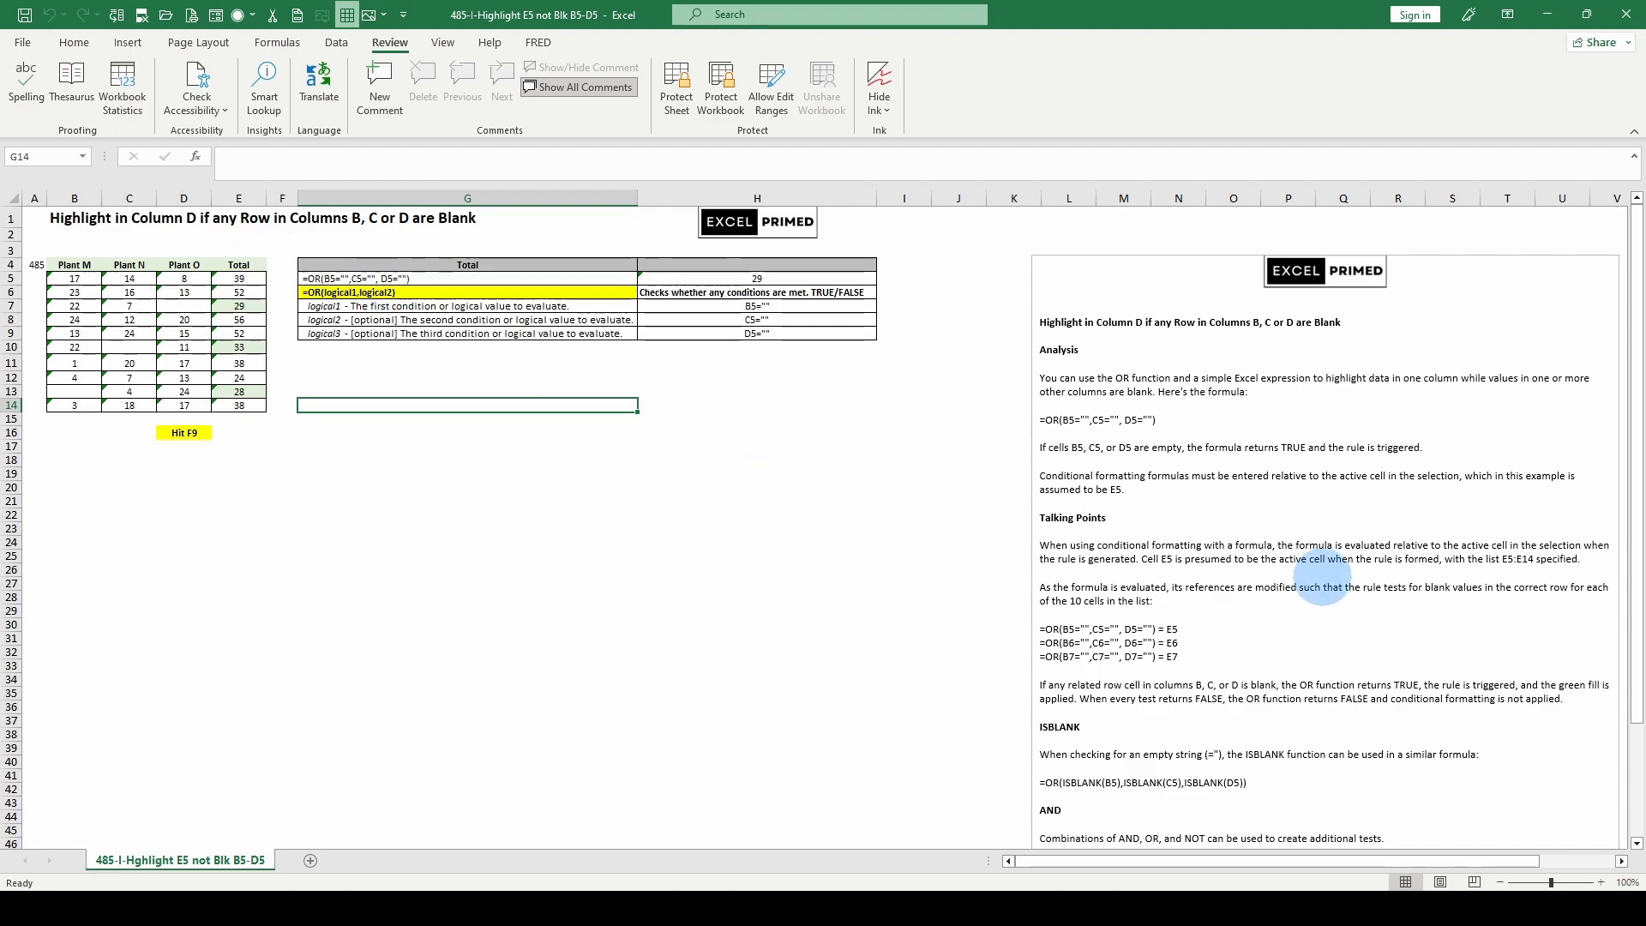
Step: Examine the Analysis and Talking Points notes and the Total formula in E7, where Plant O is blank
{"action": "scroll", "coordinate": [1327, 587], "scroll_direction": "down", "scroll_amount": 2}
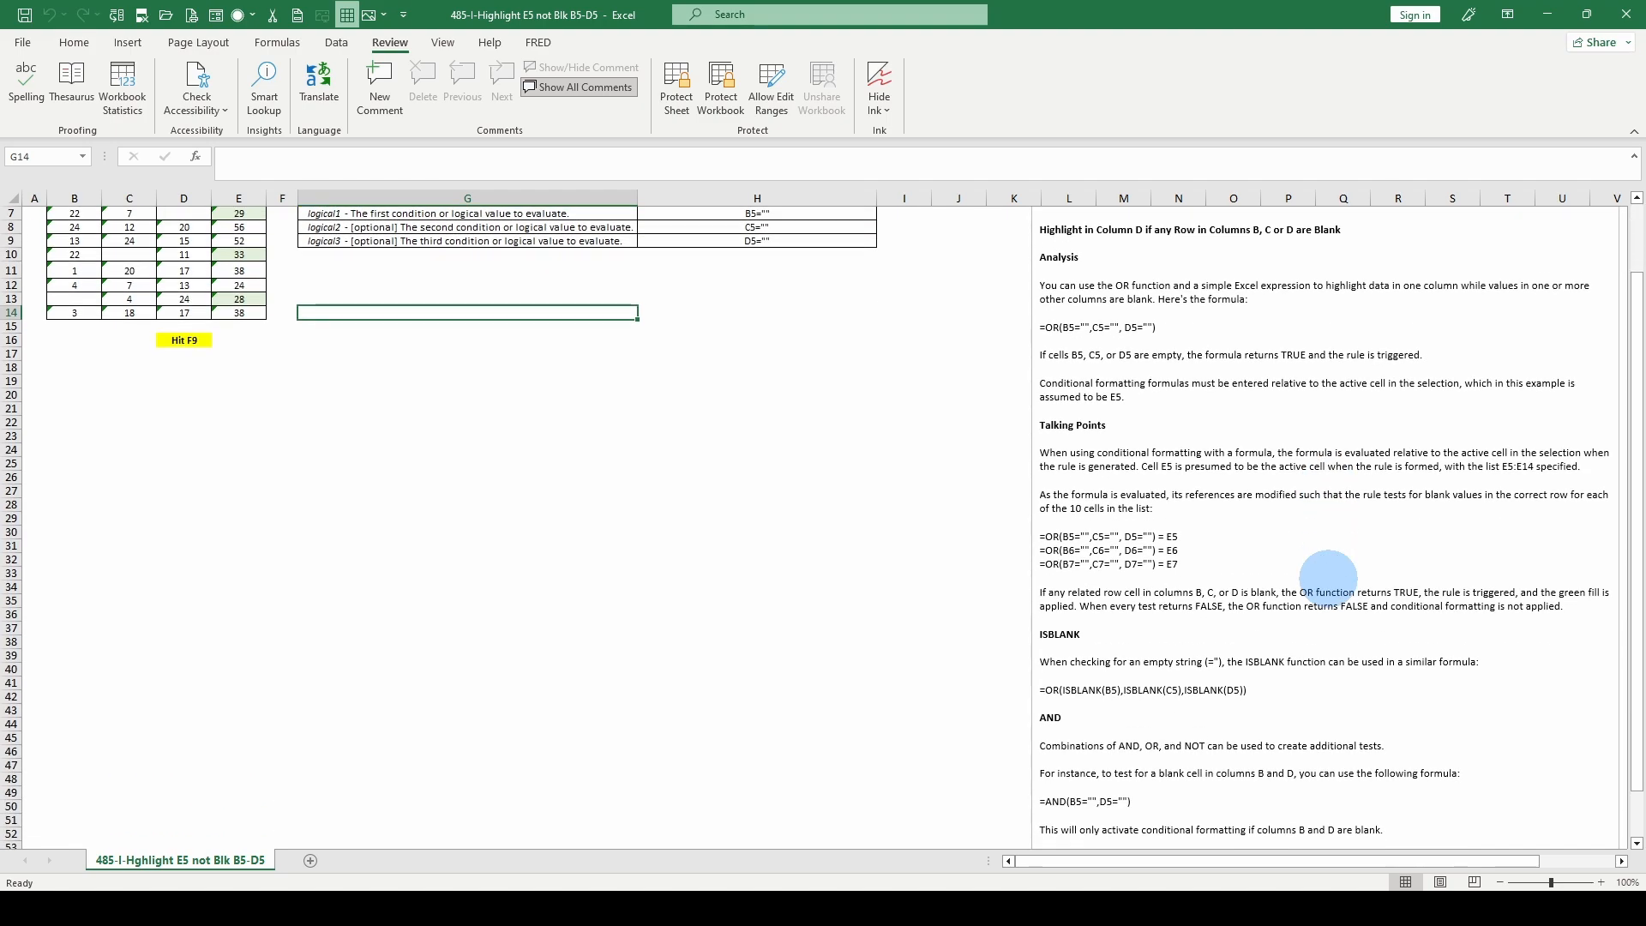
{"action": "scroll", "coordinate": [1311, 566], "scroll_direction": "up", "scroll_amount": 2}
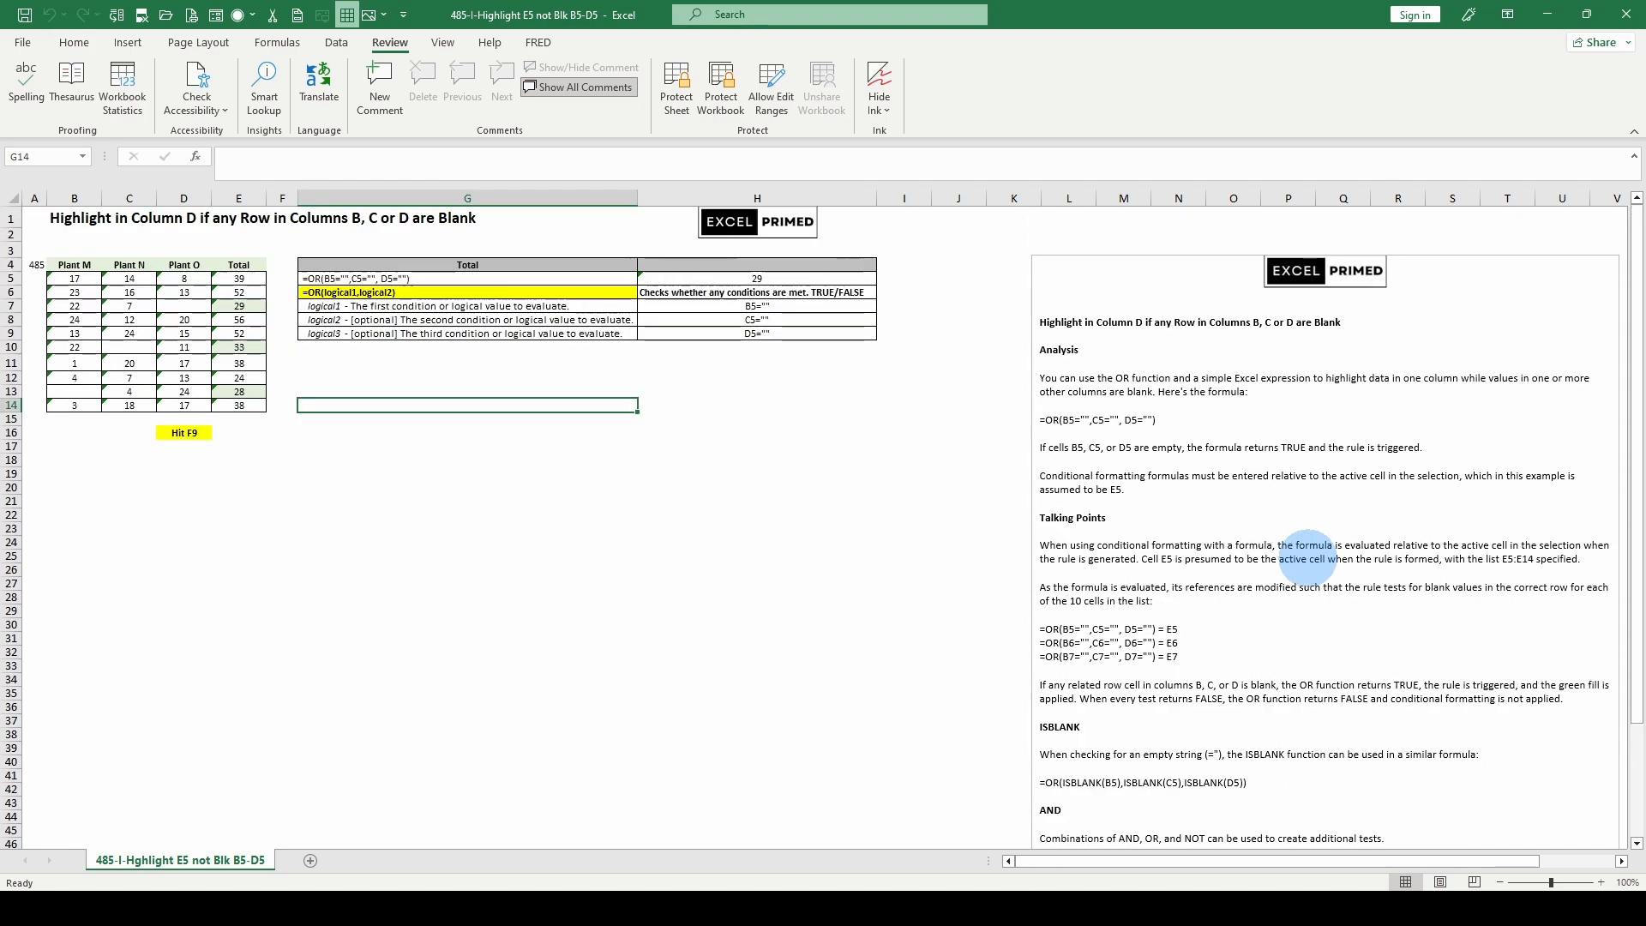
{"action": "scroll", "coordinate": [1307, 558], "scroll_direction": "down", "scroll_amount": 1}
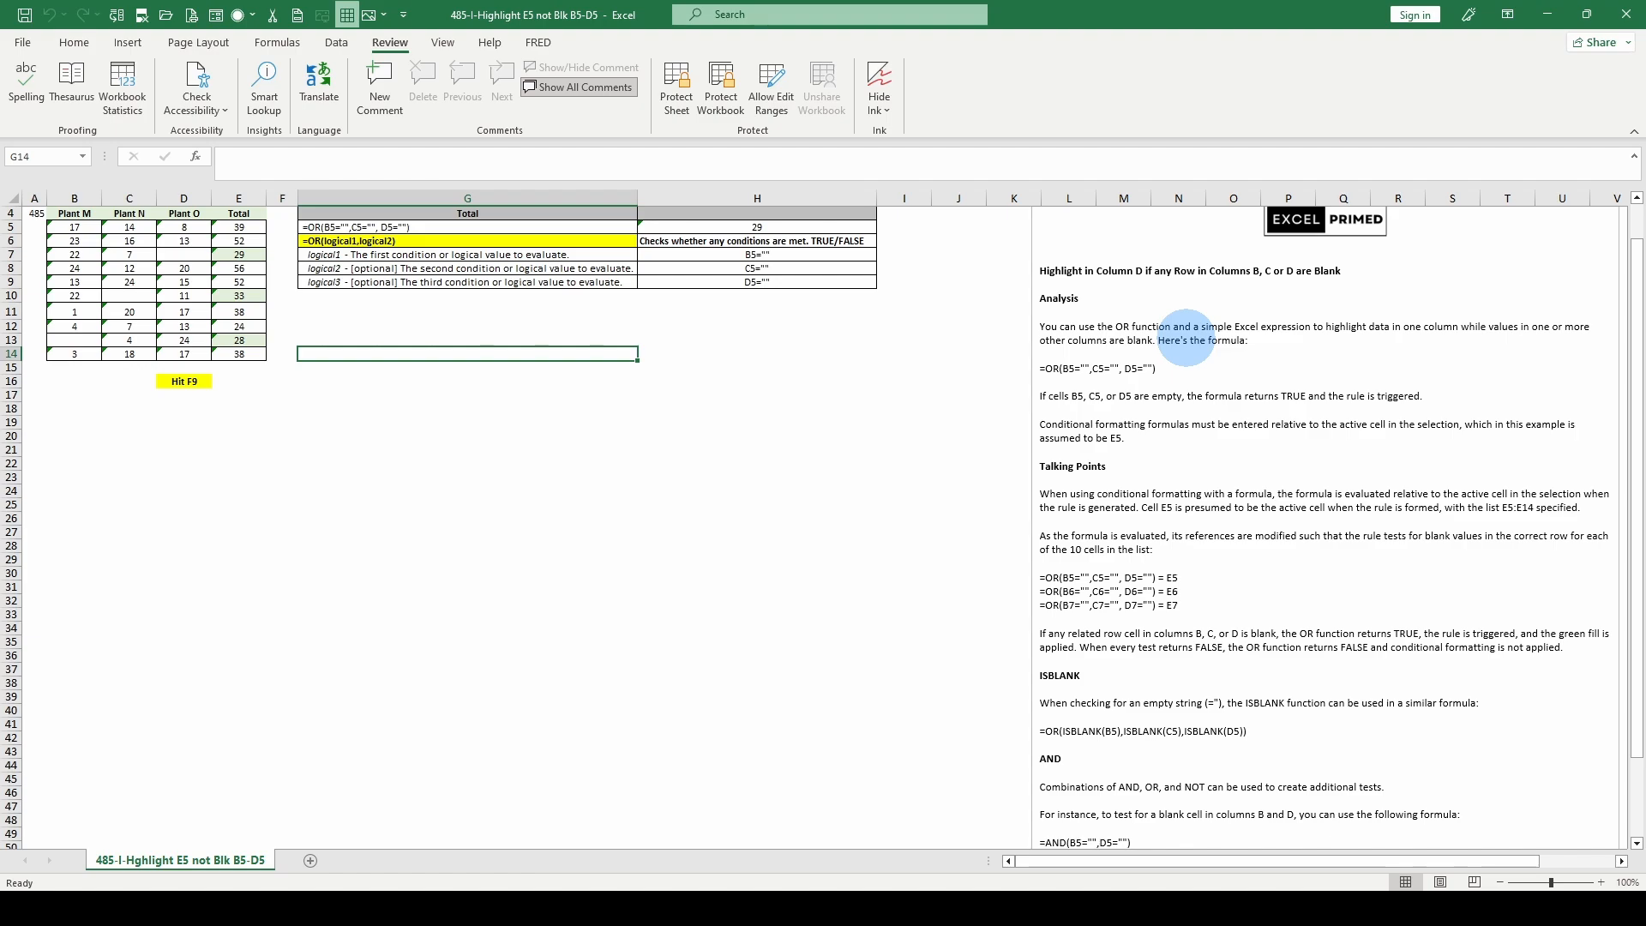
{"action": "scroll", "coordinate": [1187, 429], "scroll_direction": "up", "scroll_amount": 1}
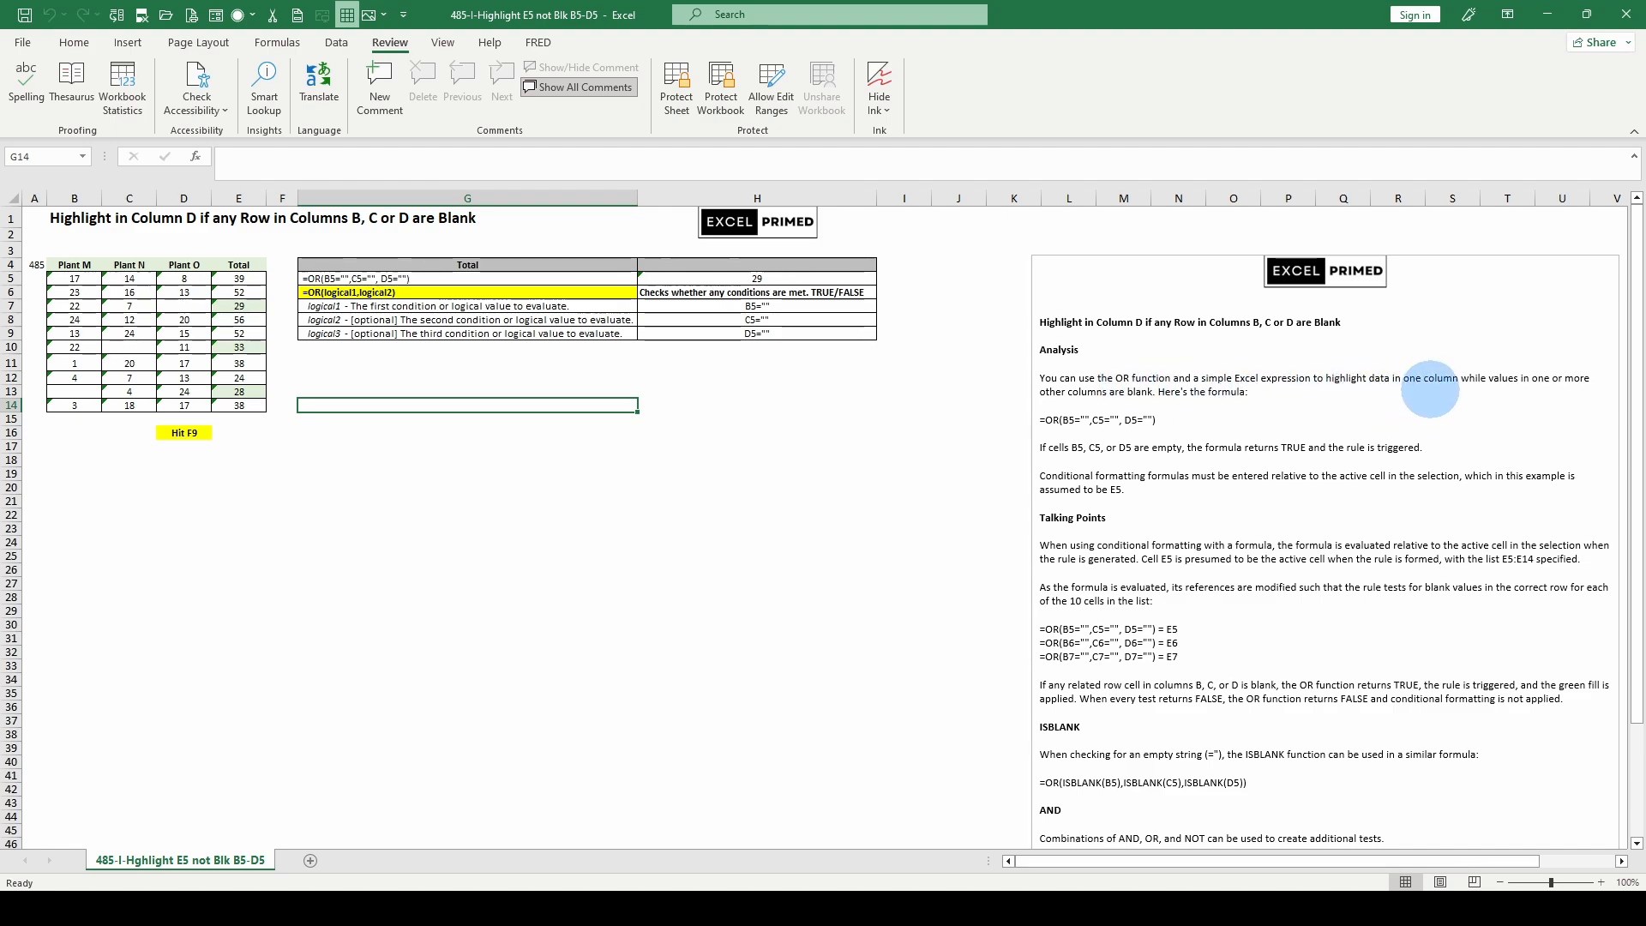
{"action": "scroll", "coordinate": [1218, 529], "scroll_direction": "down", "scroll_amount": 1}
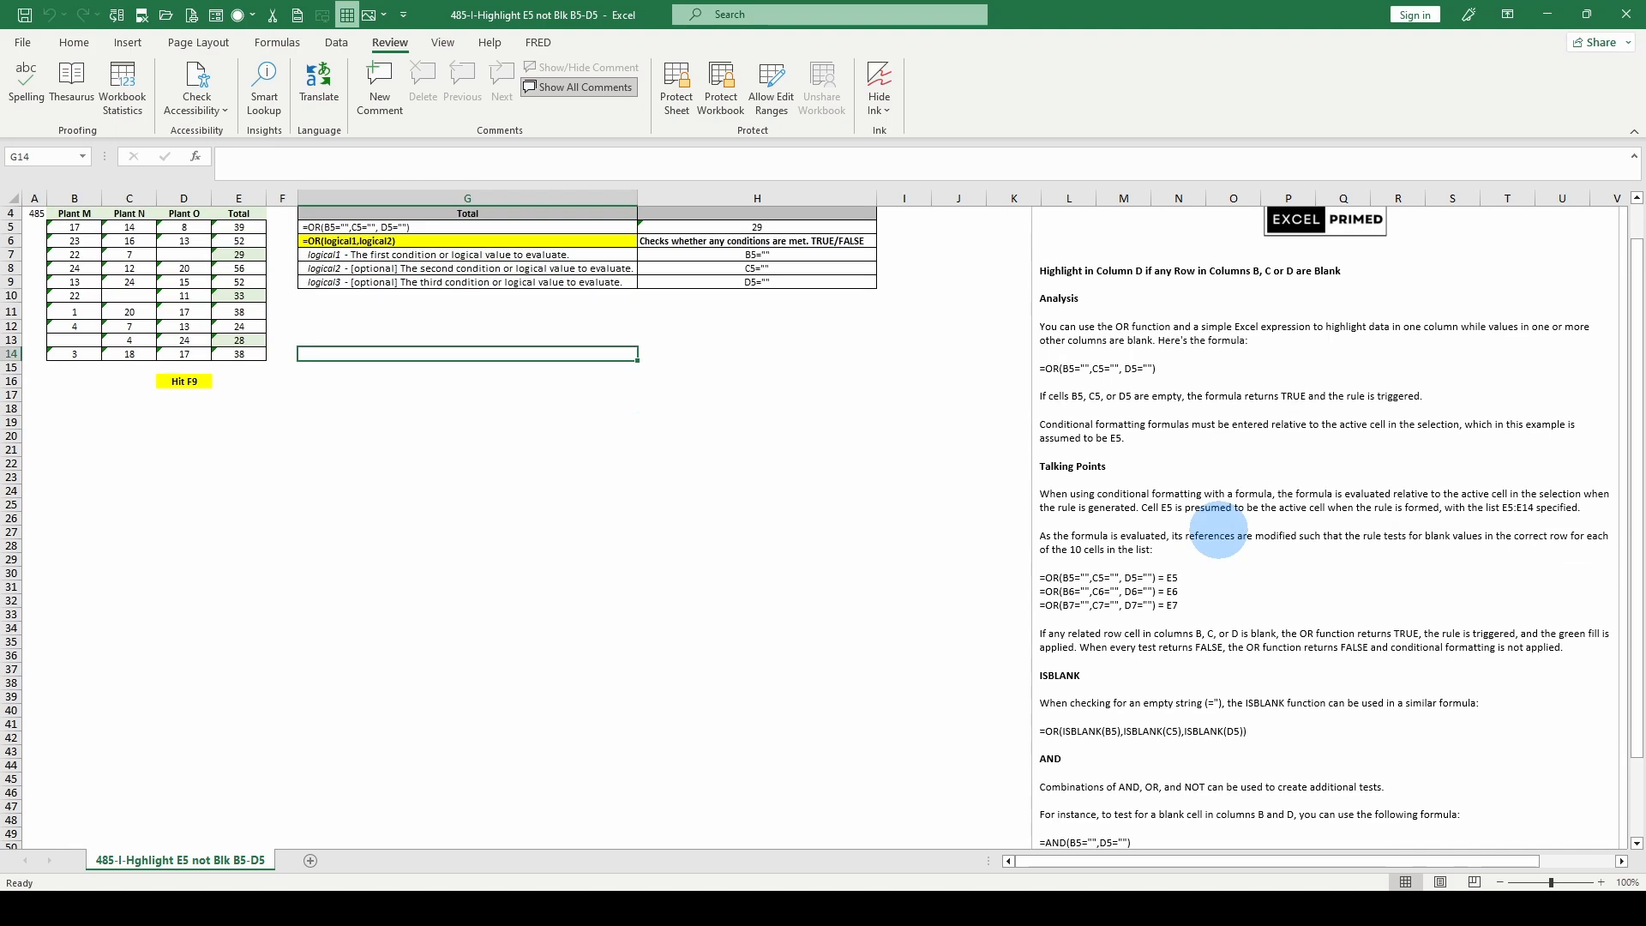
{"action": "scroll", "coordinate": [1071, 420], "scroll_direction": "up", "scroll_amount": 1}
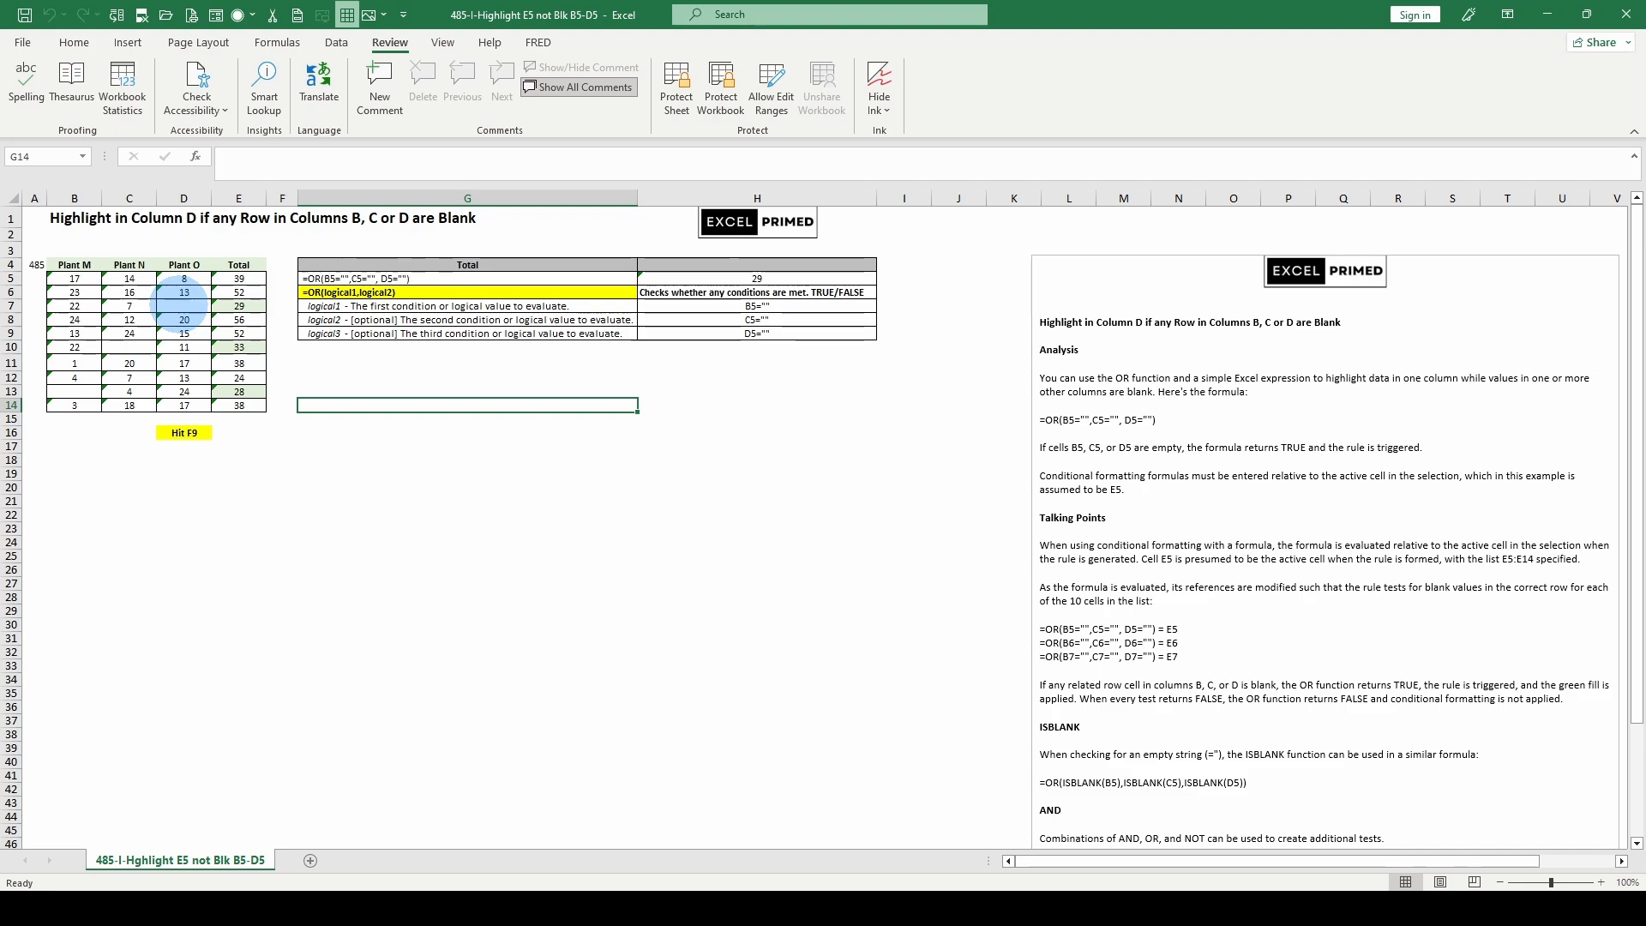
{"action": "left_click", "coordinate": [184, 305]}
{"action": "left_click", "coordinate": [237, 306]}
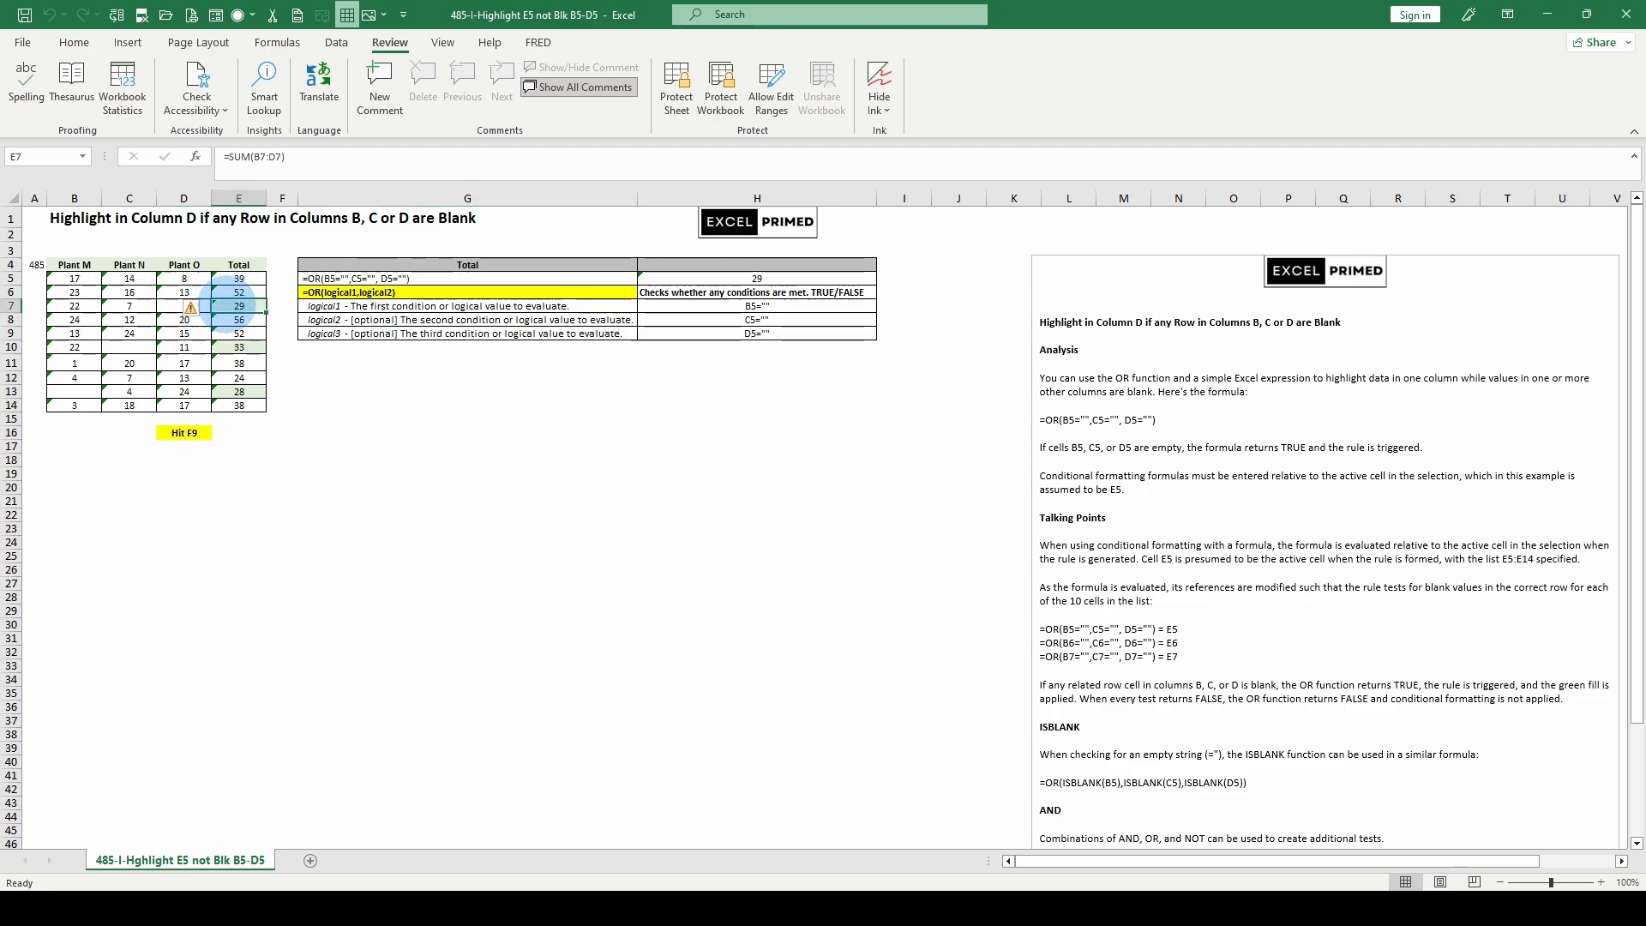
{"action": "scroll", "coordinate": [697, 526], "scroll_direction": "down", "scroll_amount": 3}
{"action": "scroll", "coordinate": [692, 520], "scroll_direction": "up", "scroll_amount": 3}
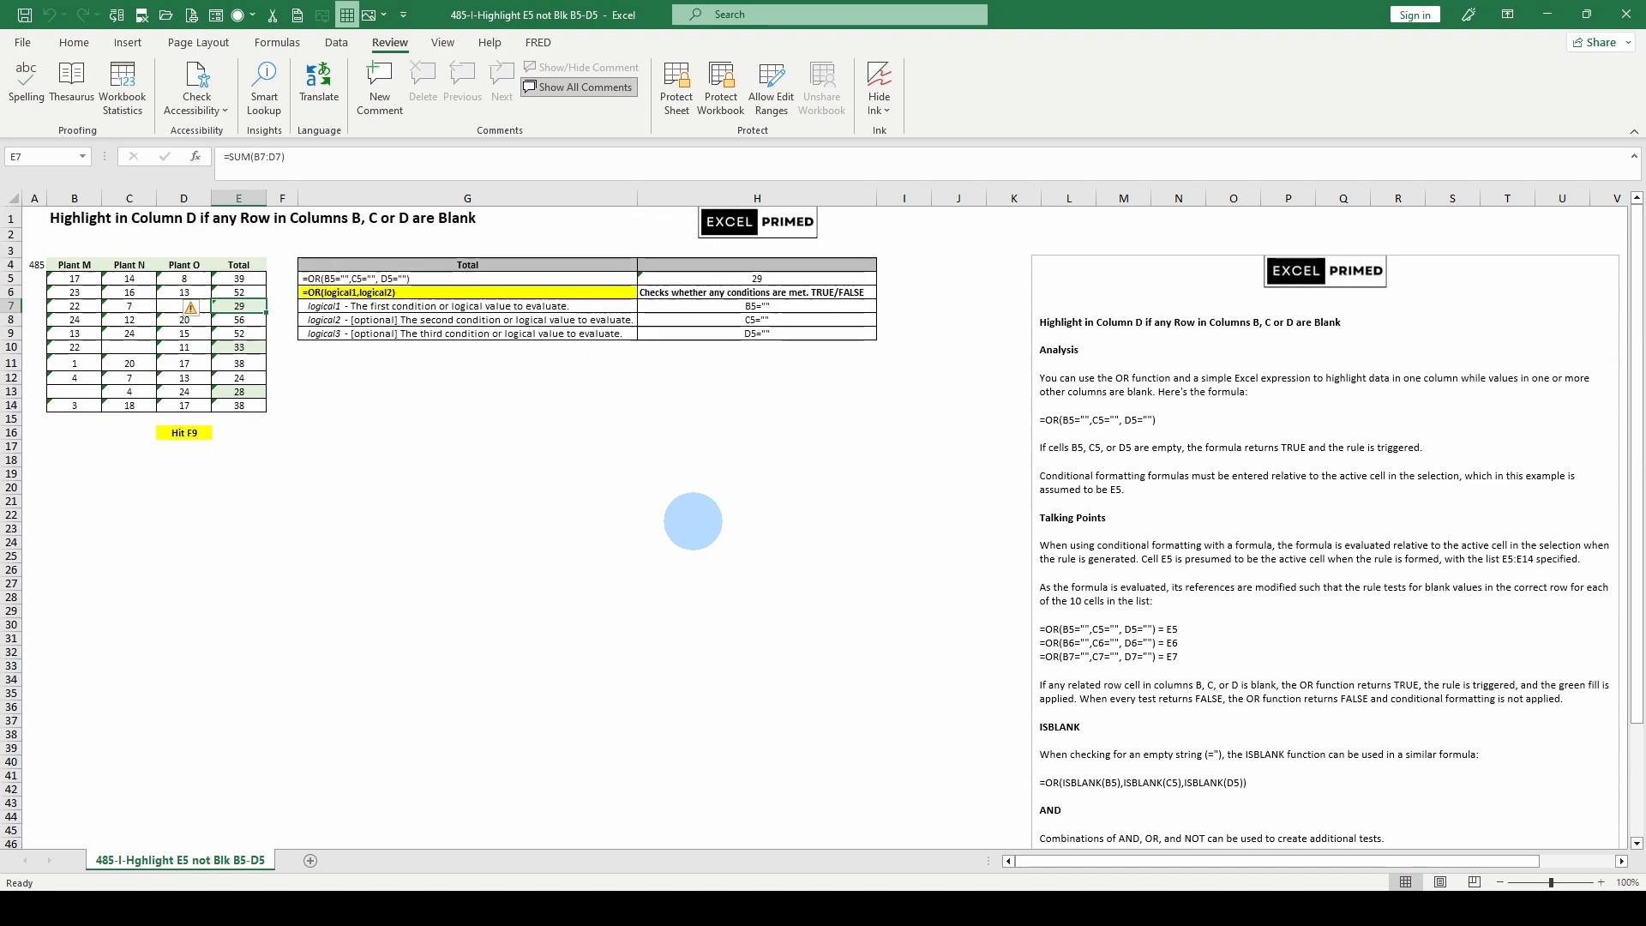
{"action": "scroll", "coordinate": [1217, 806], "scroll_direction": "down", "scroll_amount": 1}
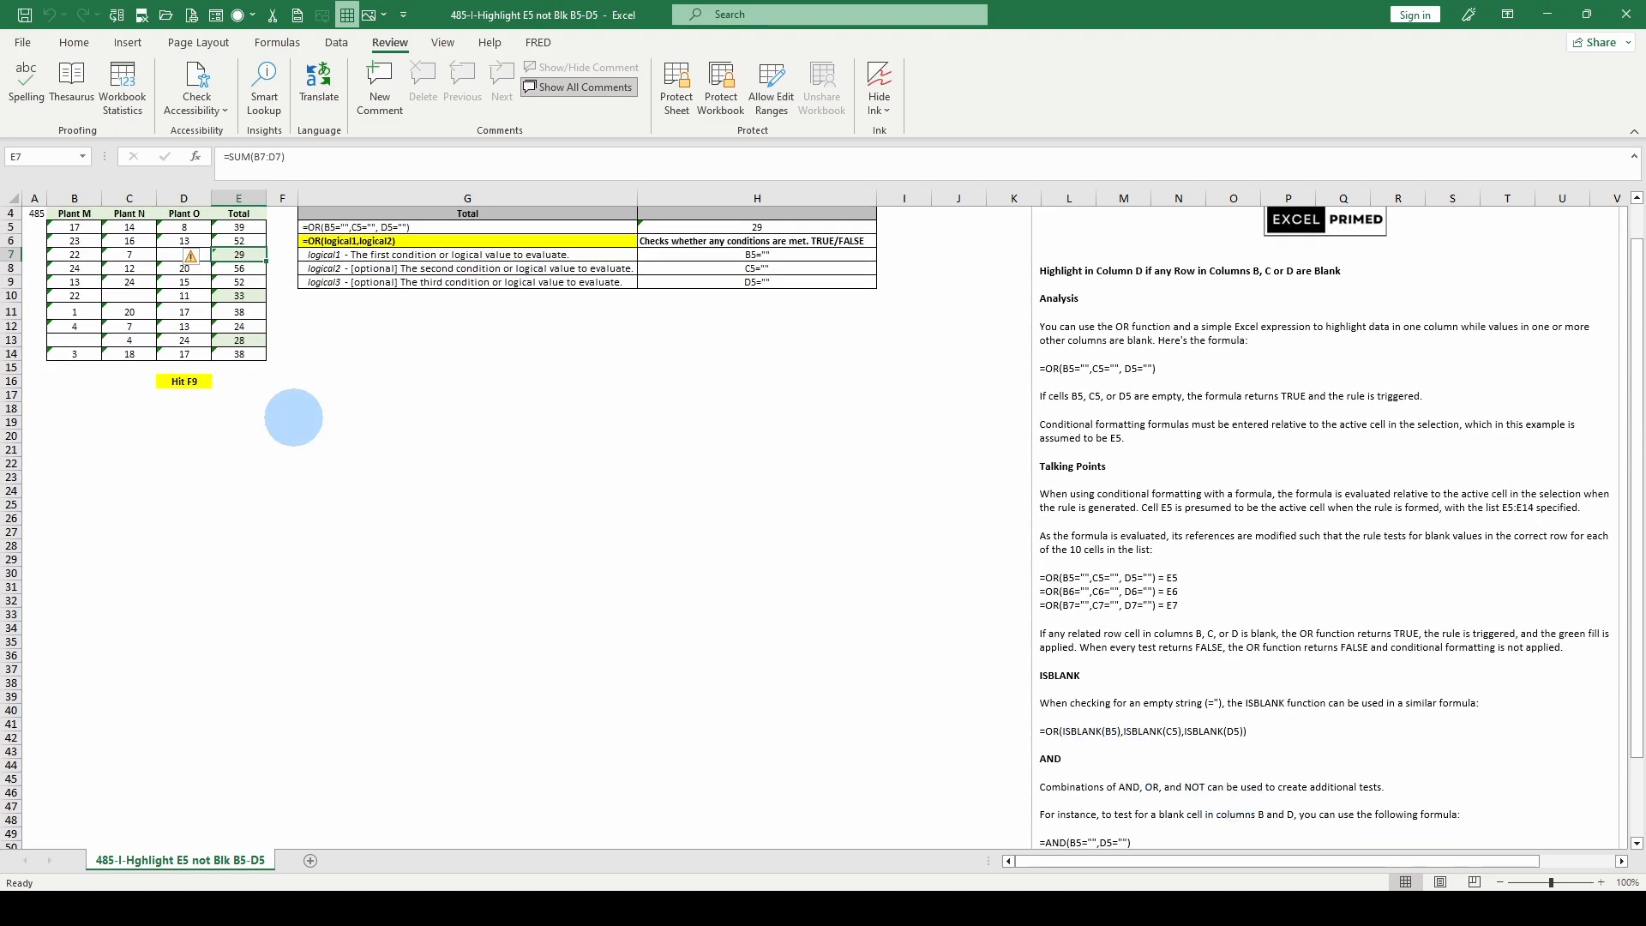
{"action": "scroll", "coordinate": [326, 402], "scroll_direction": "up", "scroll_amount": 1}
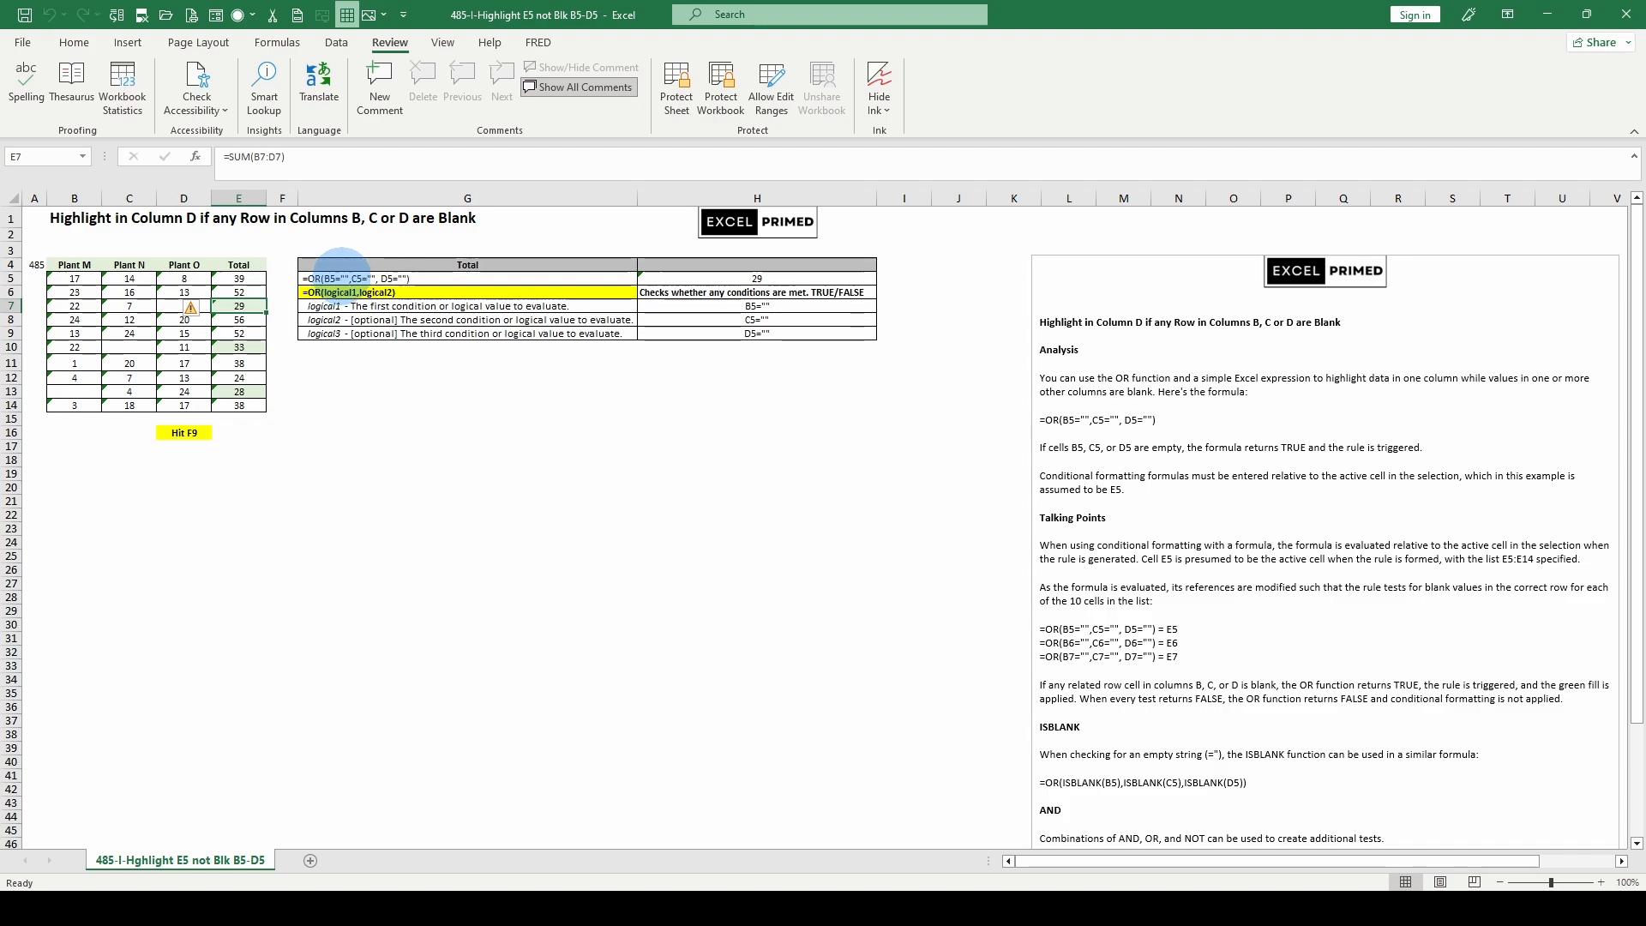
Step: Examine the OR formula in G5, the notes on formulas relative to the active cell, and the formula in B5
{"action": "left_click", "coordinate": [334, 277]}
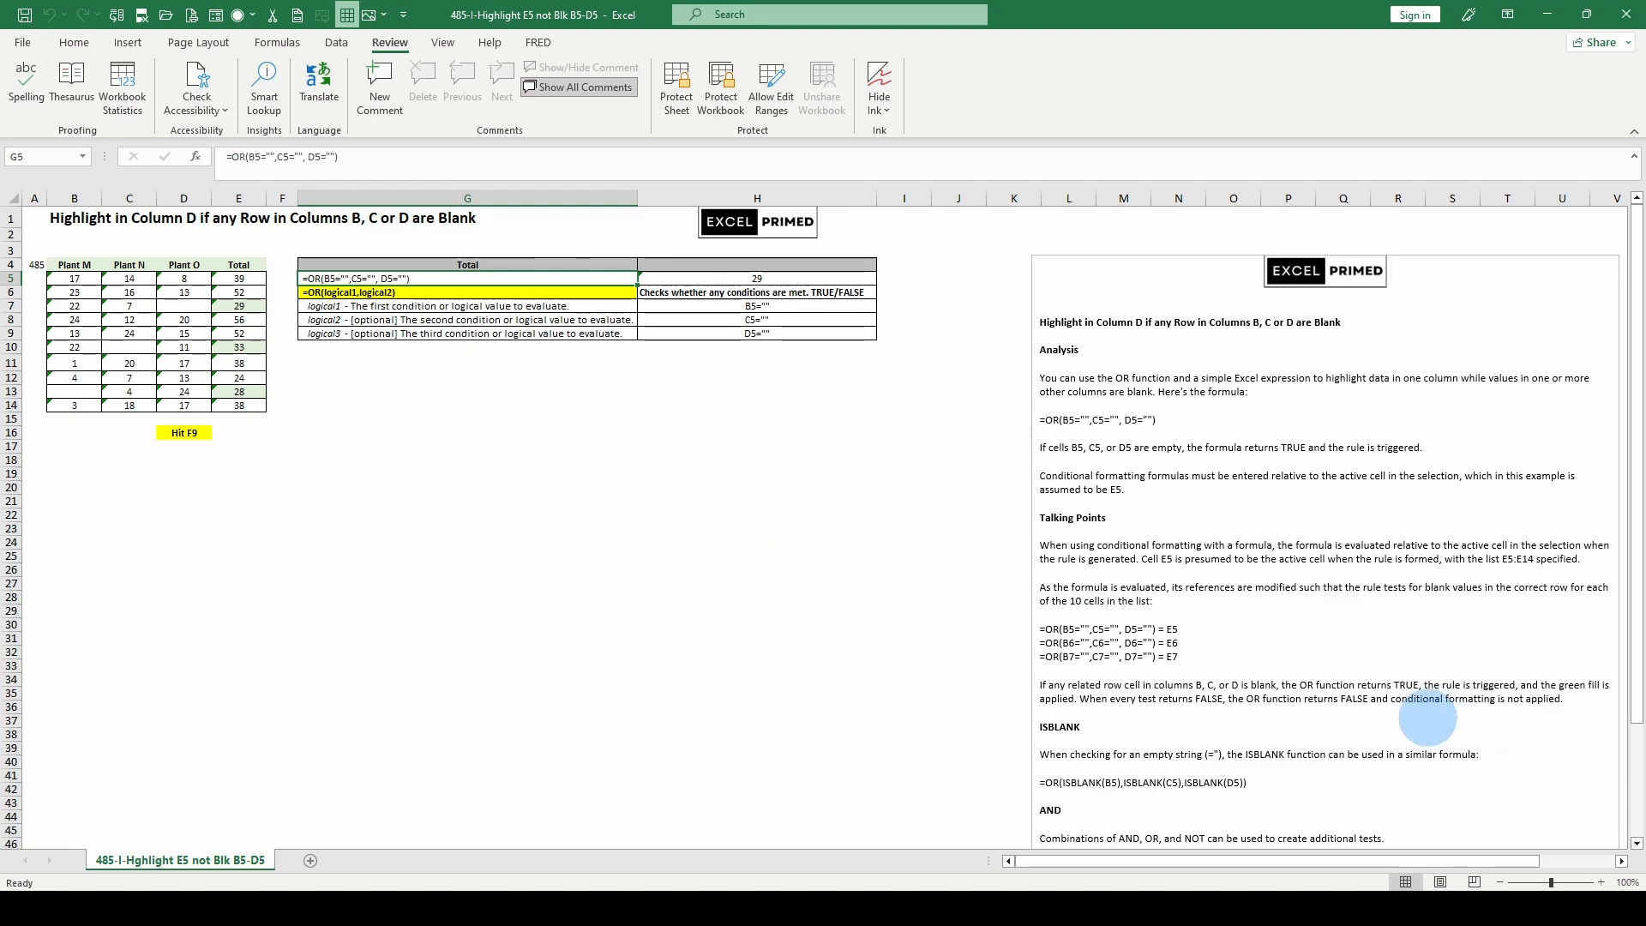
{"action": "scroll", "coordinate": [1400, 665], "scroll_direction": "down", "scroll_amount": 1}
{"action": "scroll", "coordinate": [1400, 665], "scroll_direction": "up", "scroll_amount": 1}
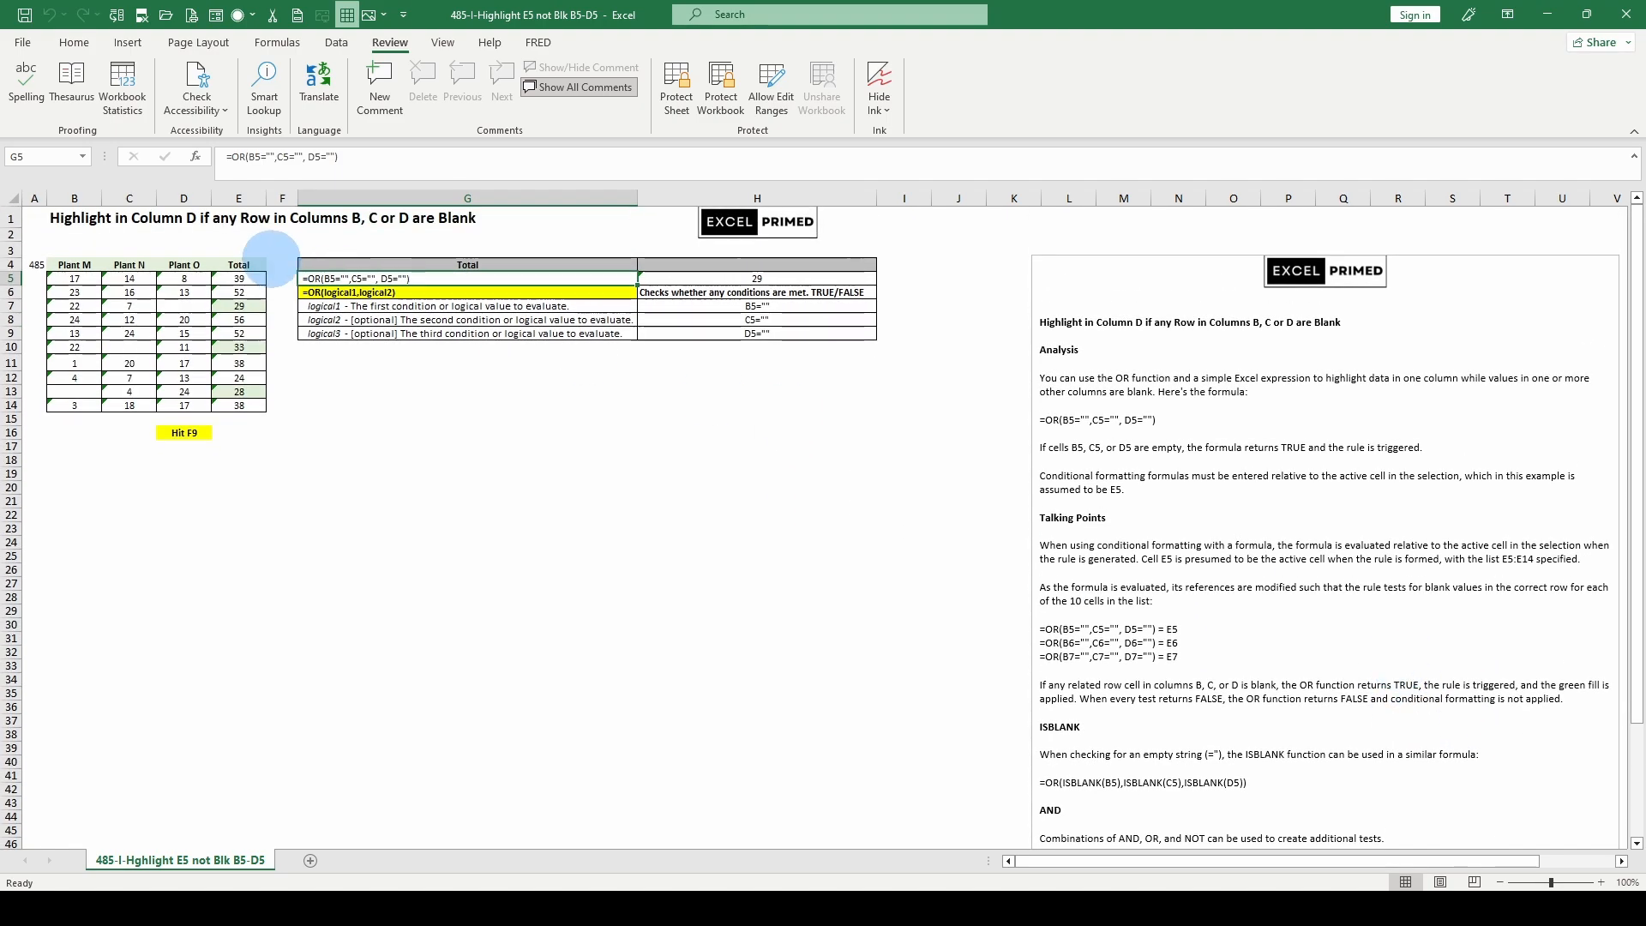
{"action": "scroll", "coordinate": [845, 555], "scroll_direction": "down", "scroll_amount": 1}
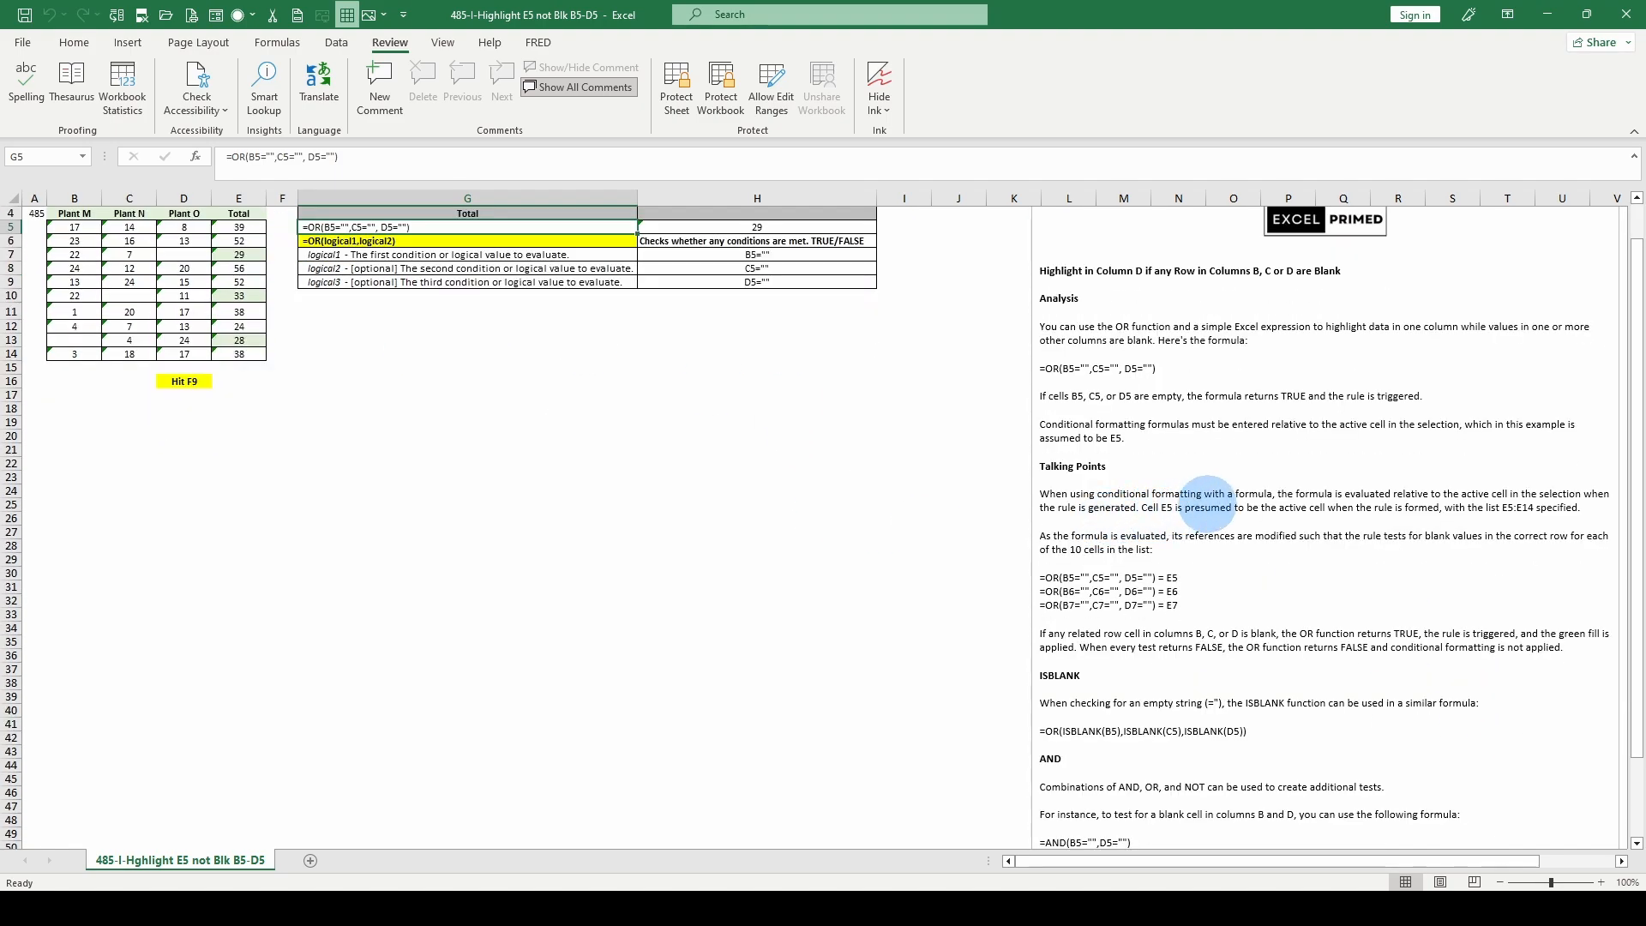
{"action": "left_click", "coordinate": [1409, 495]}
{"action": "left_click", "coordinate": [1477, 494]}
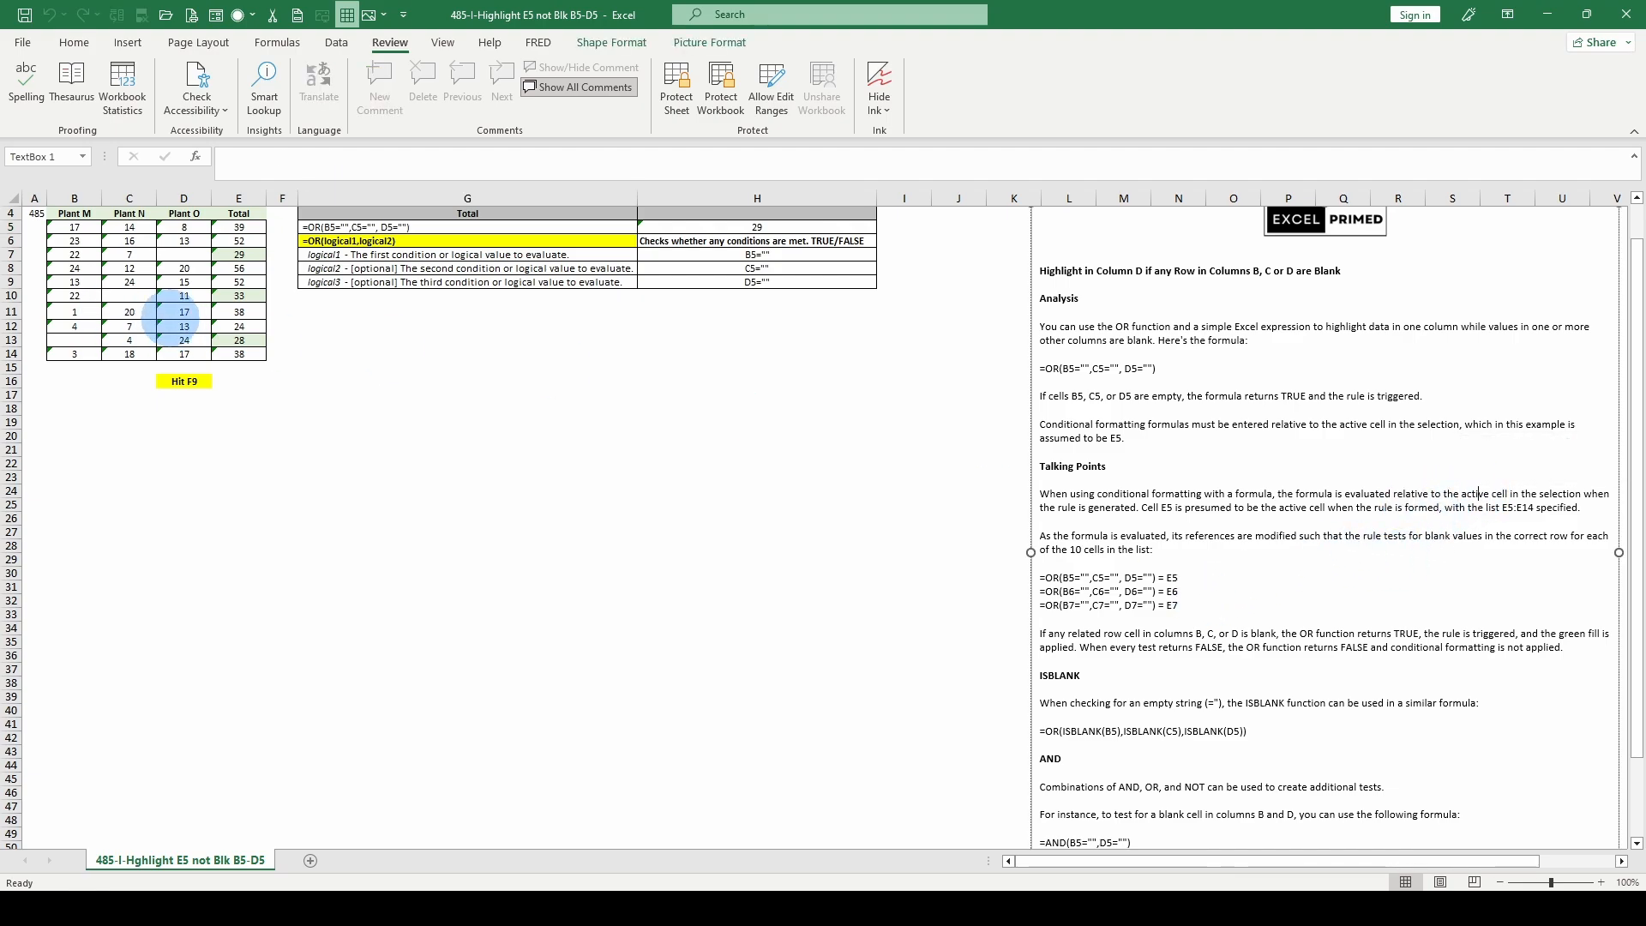
{"action": "left_click", "coordinate": [75, 227]}
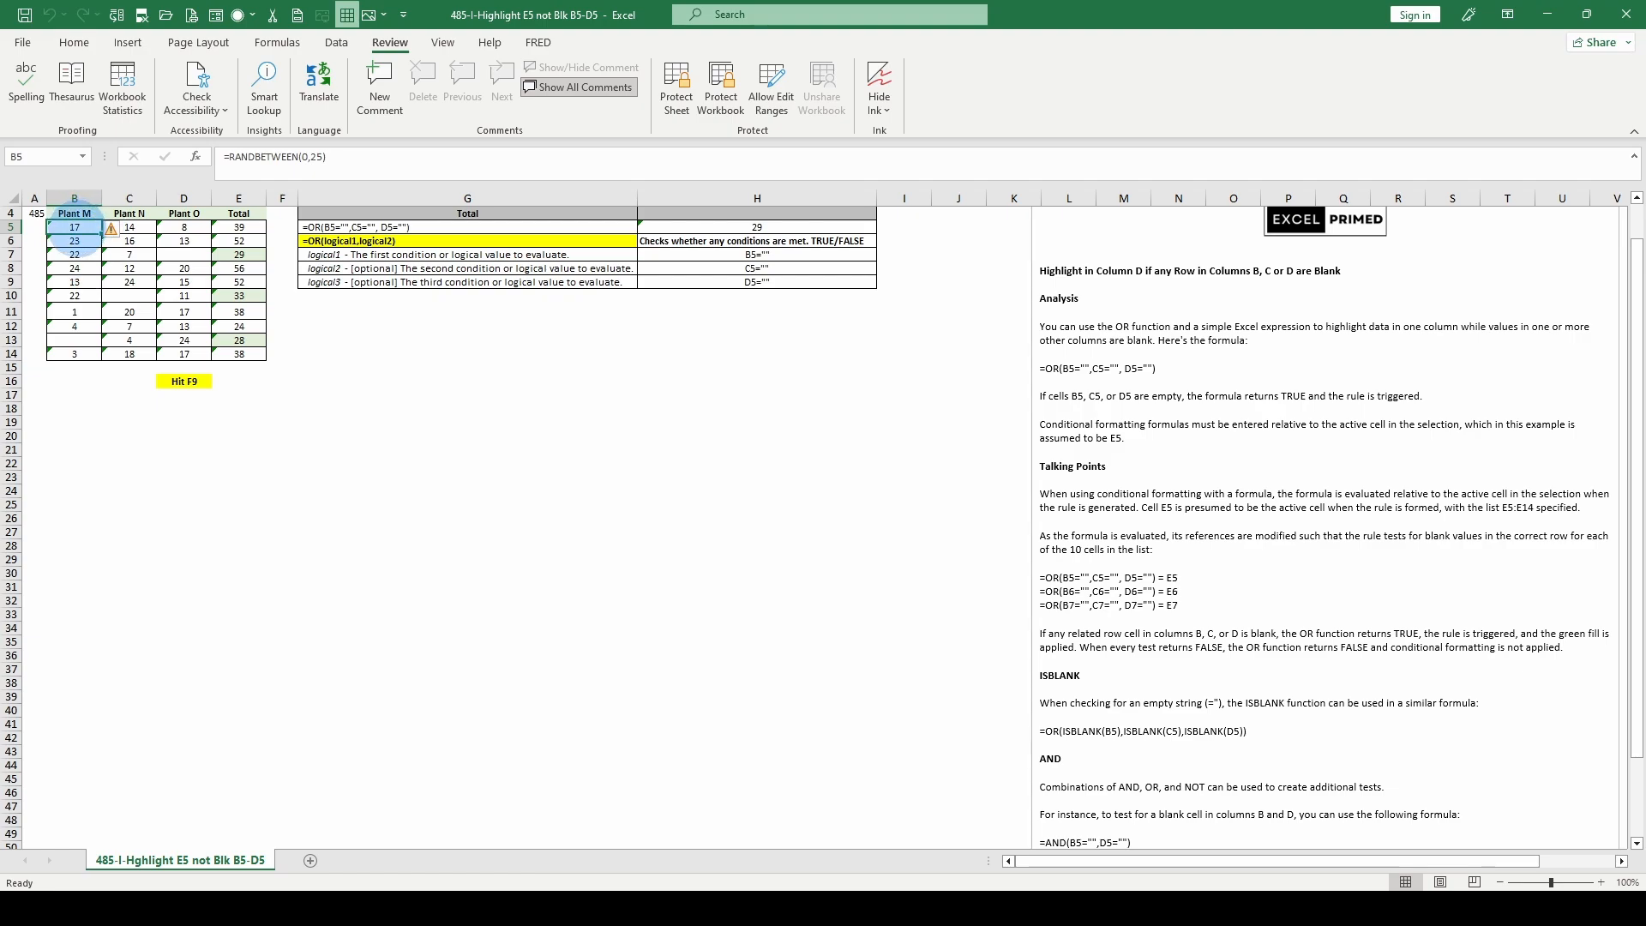
{"action": "scroll", "coordinate": [701, 86], "scroll_direction": "up", "scroll_amount": 5}
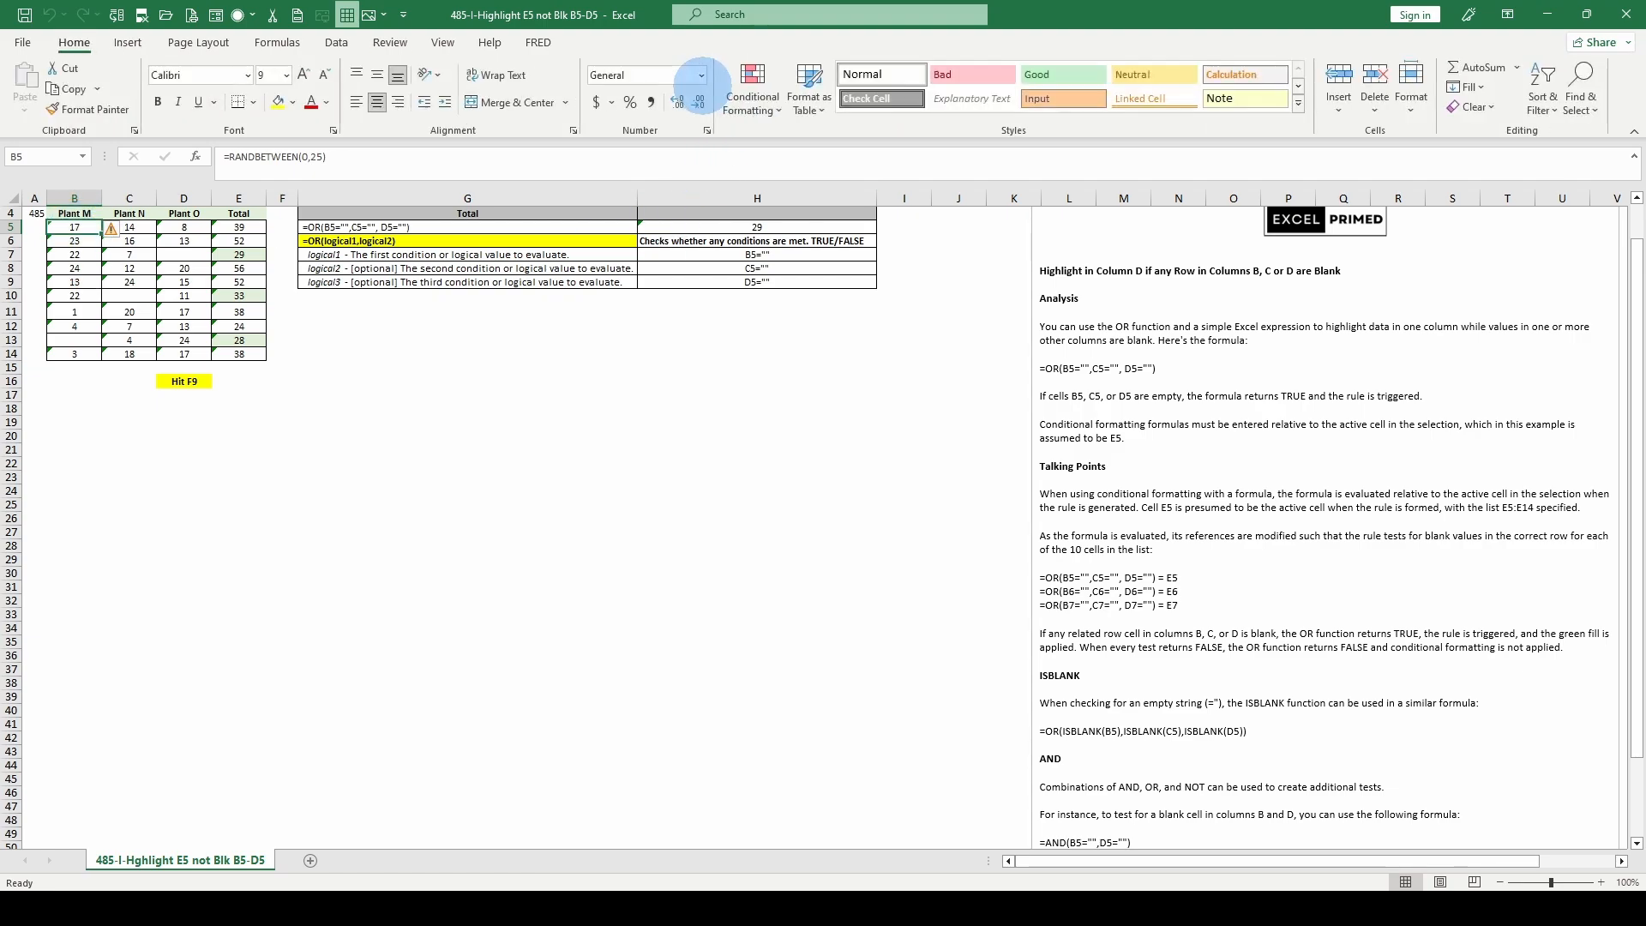
Step: Read through the notes on the ISBLANK and AND variants of the blank test
{"action": "left_click", "coordinate": [752, 96]}
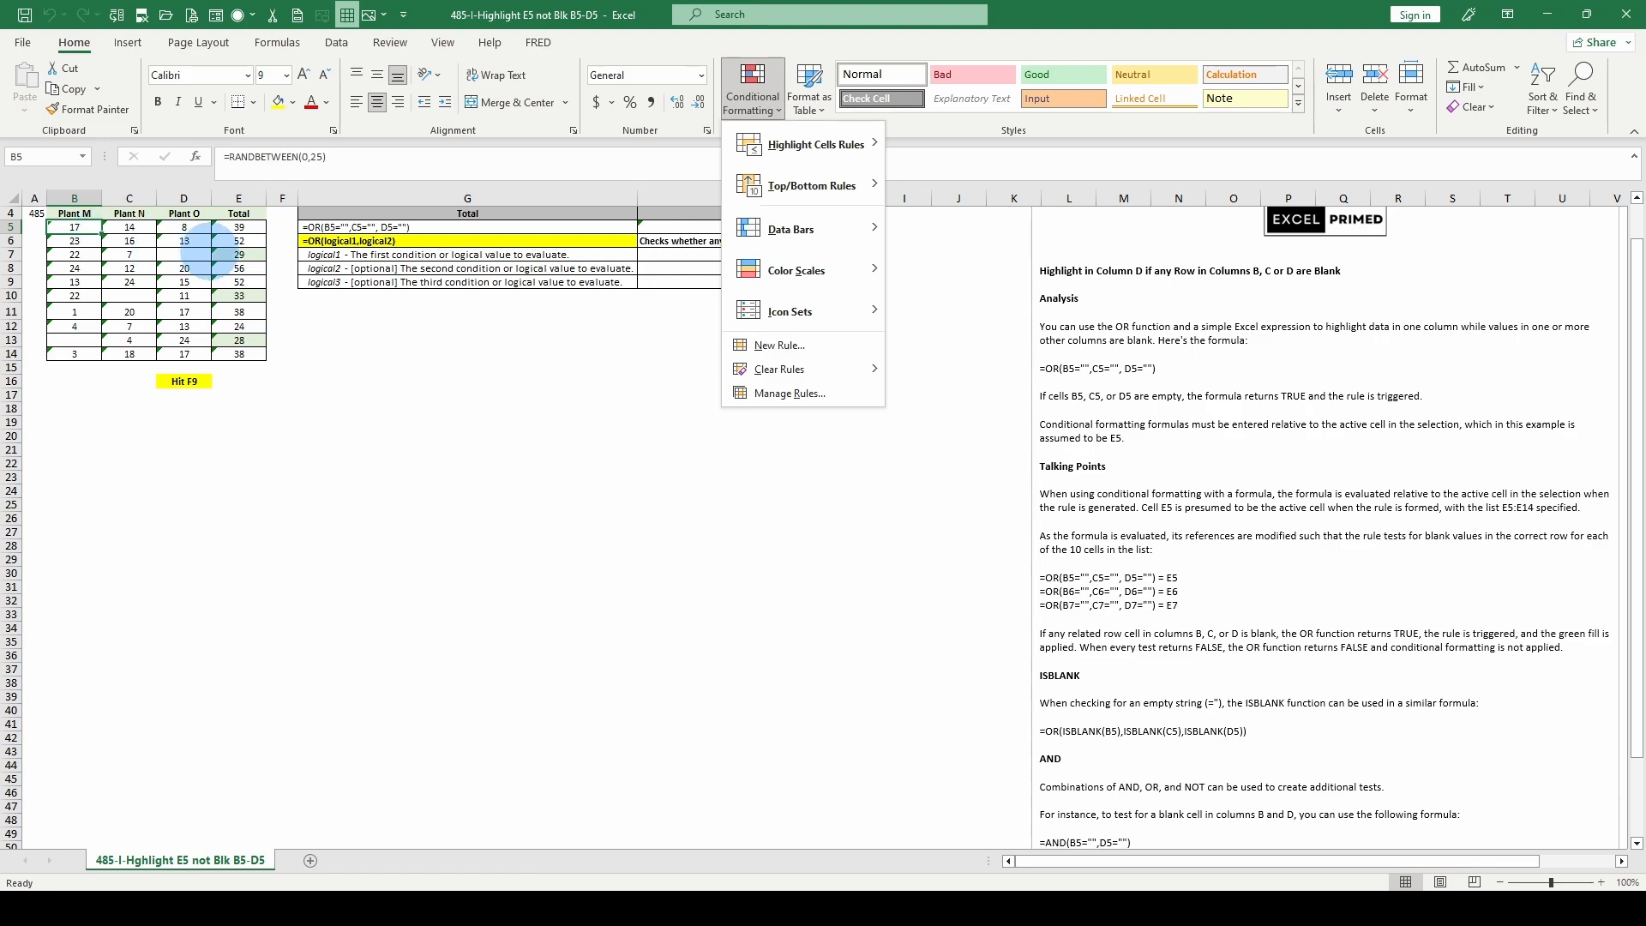
{"action": "scroll", "coordinate": [1249, 538], "scroll_direction": "down", "scroll_amount": 2}
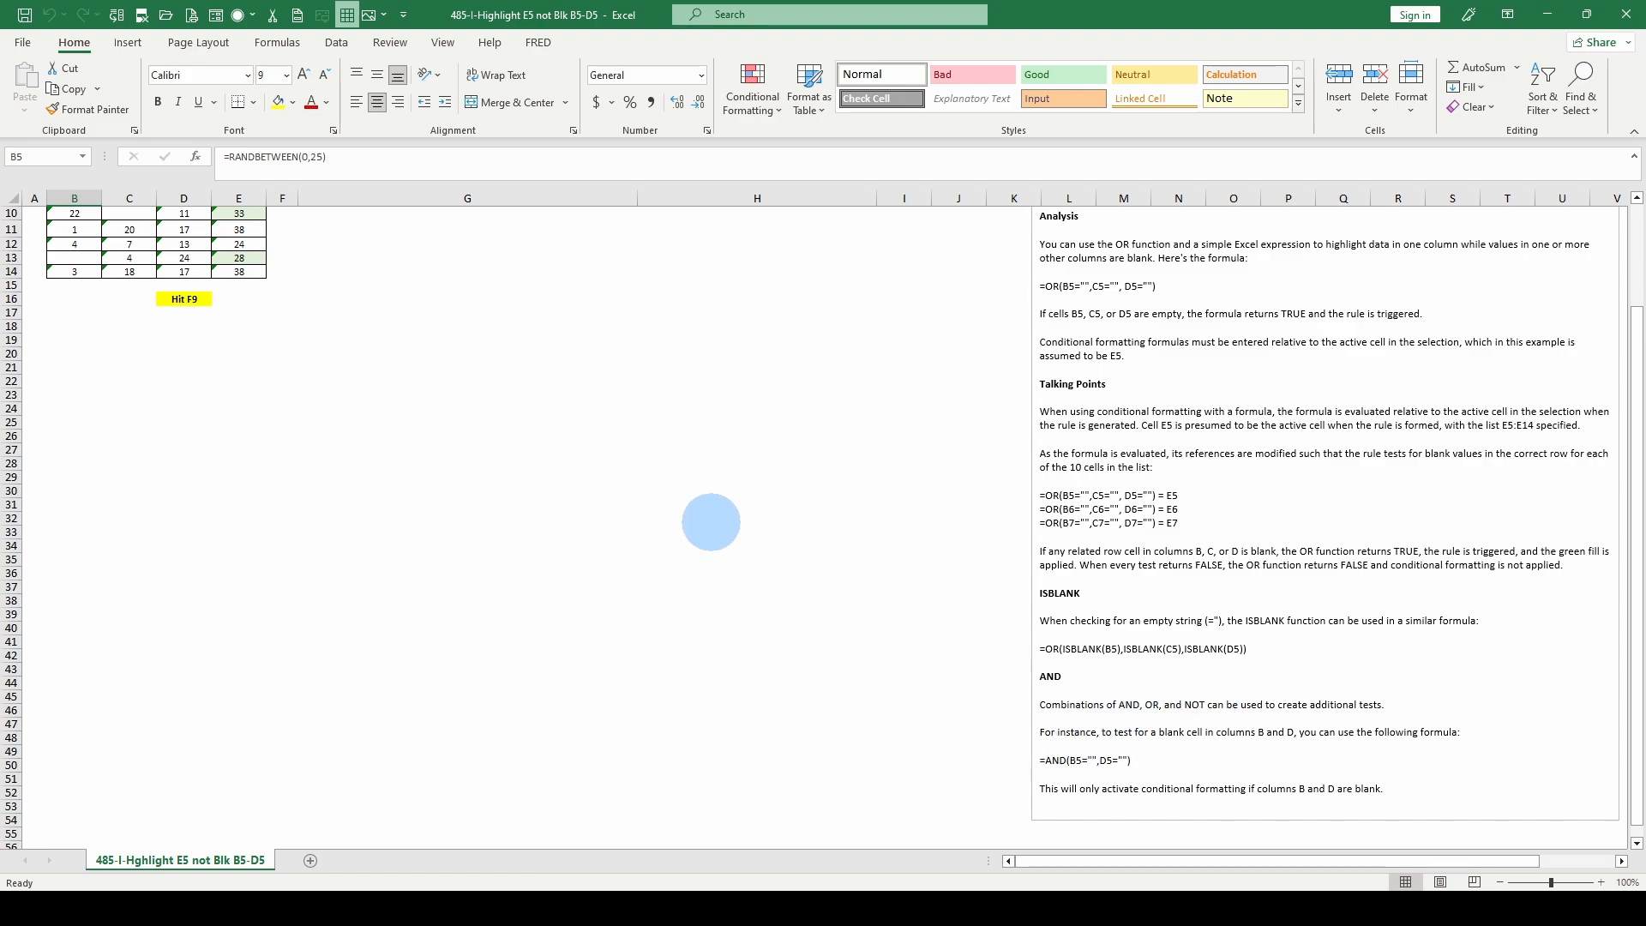
{"action": "scroll", "coordinate": [540, 453], "scroll_direction": "up", "scroll_amount": 3}
{"action": "scroll", "coordinate": [1194, 669], "scroll_direction": "down", "scroll_amount": 2}
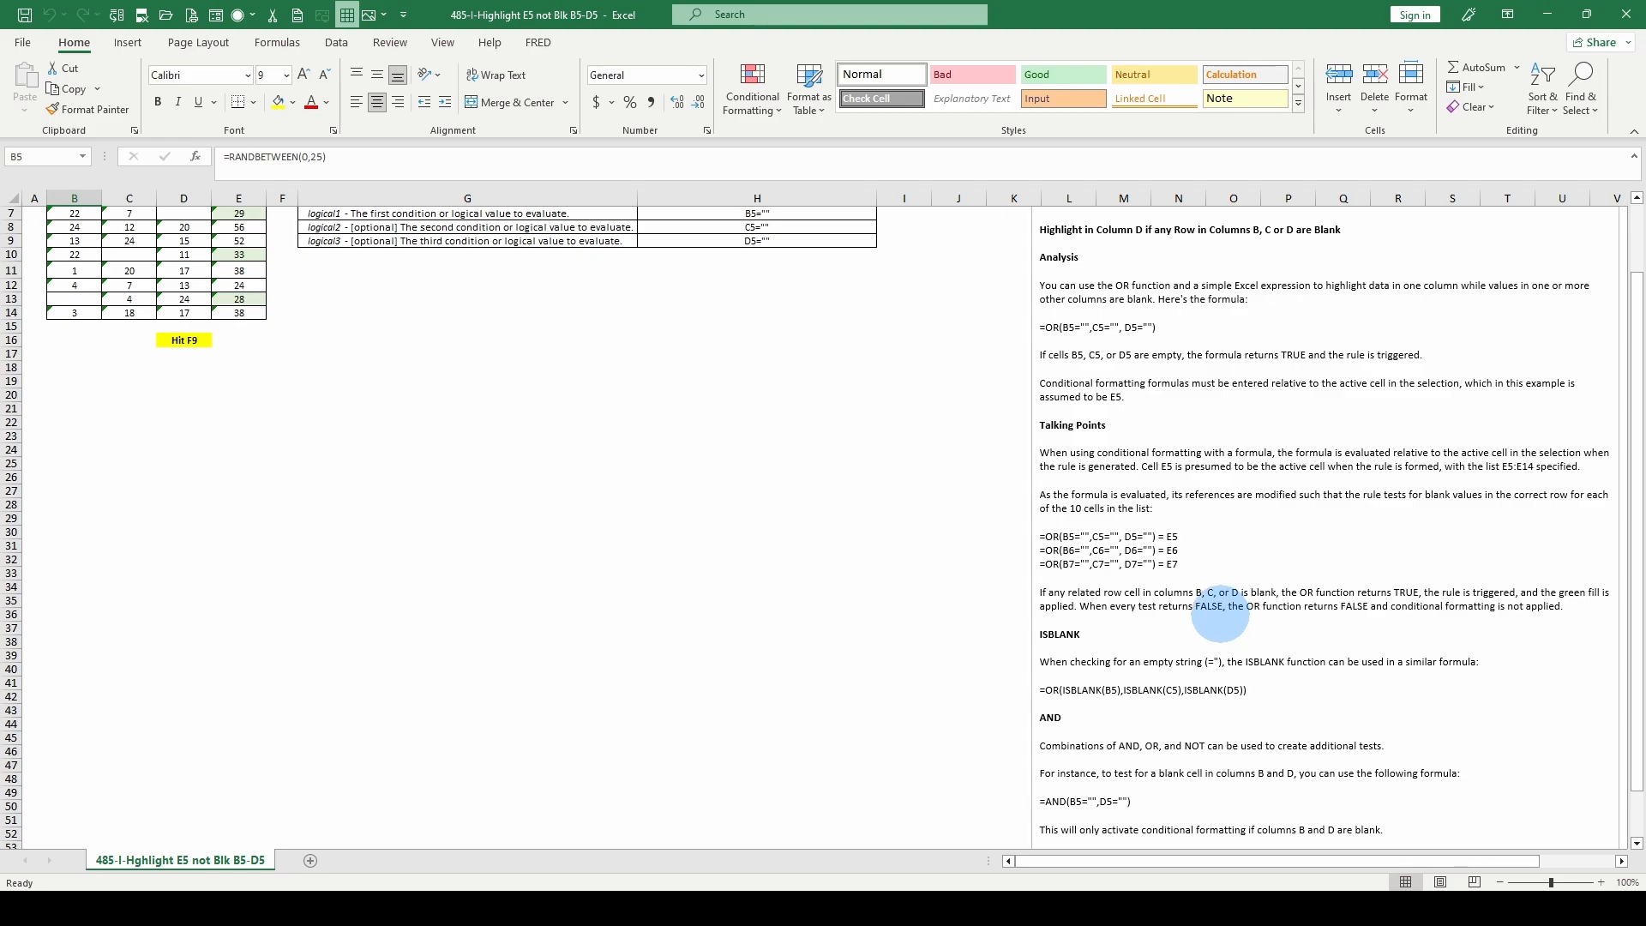
{"action": "scroll", "coordinate": [1212, 625], "scroll_direction": "down", "scroll_amount": 3}
{"action": "scroll", "coordinate": [1220, 614], "scroll_direction": "up", "scroll_amount": 2}
{"action": "scroll", "coordinate": [1220, 613], "scroll_direction": "up", "scroll_amount": 3}
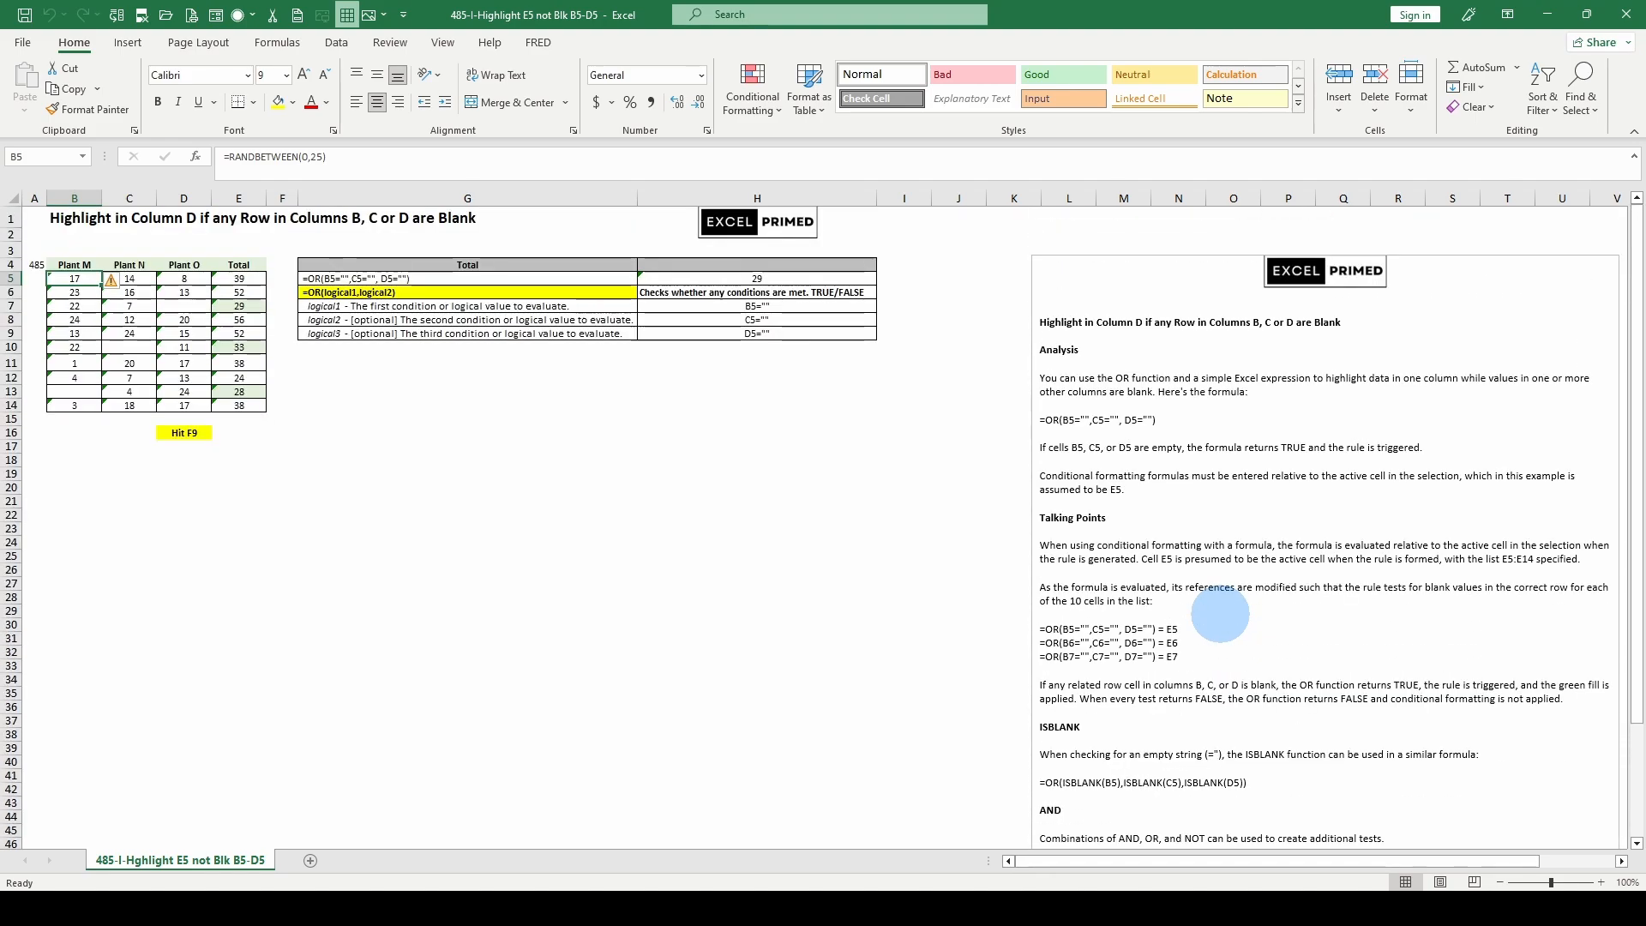
{"action": "left_click", "coordinate": [429, 393]}
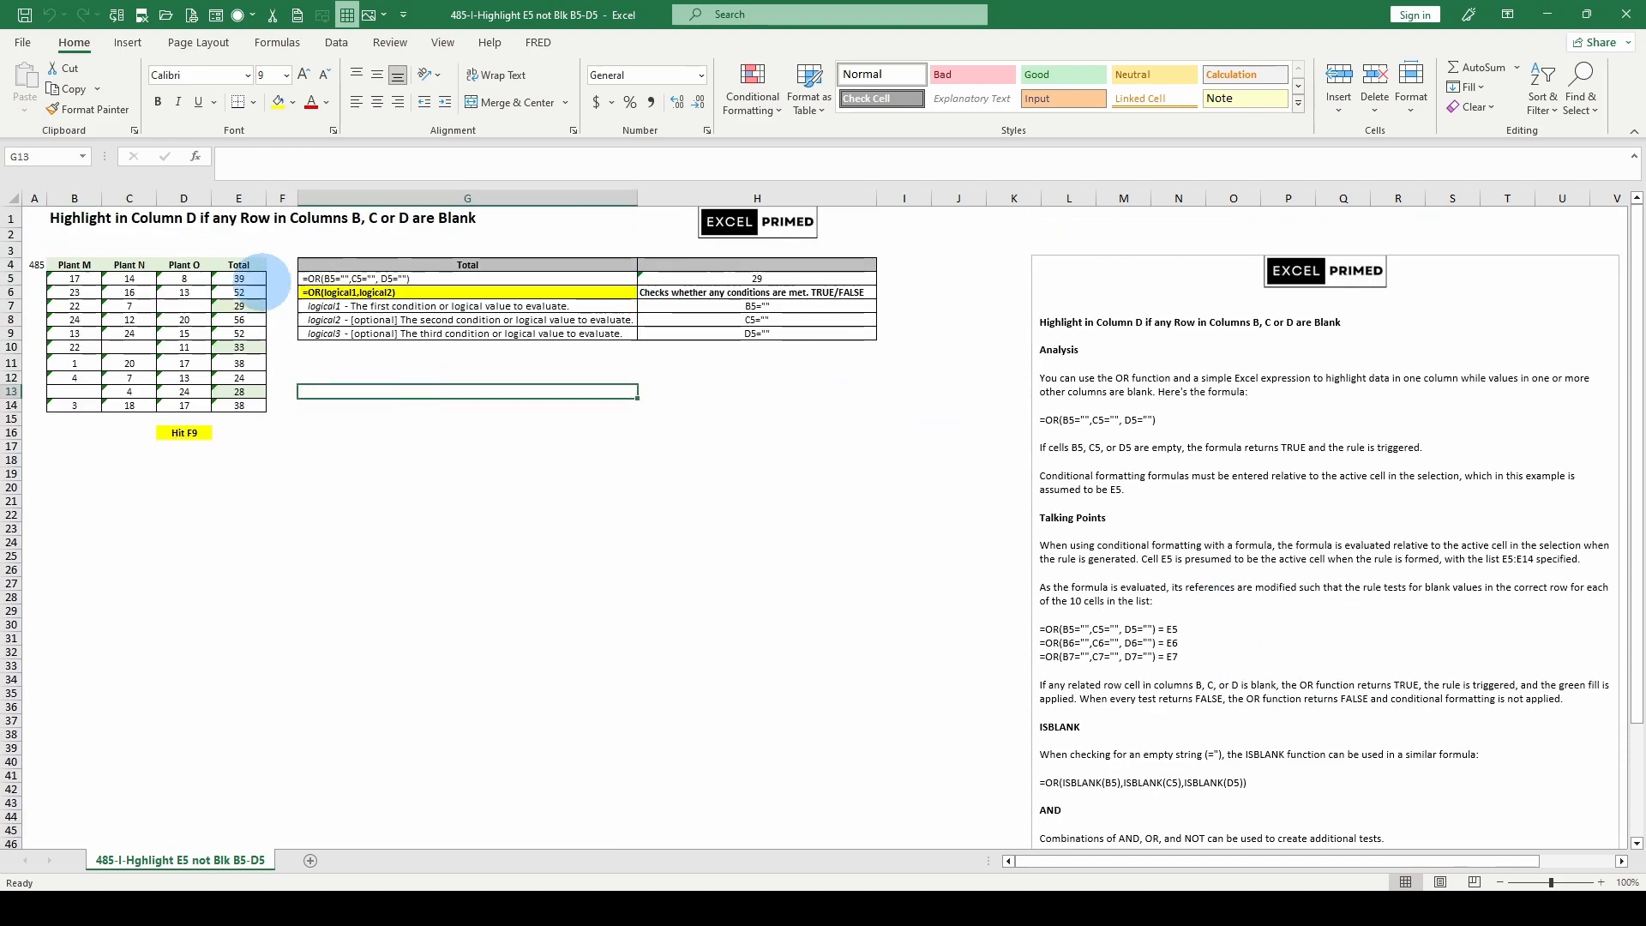
{"action": "left_click", "coordinate": [241, 278]}
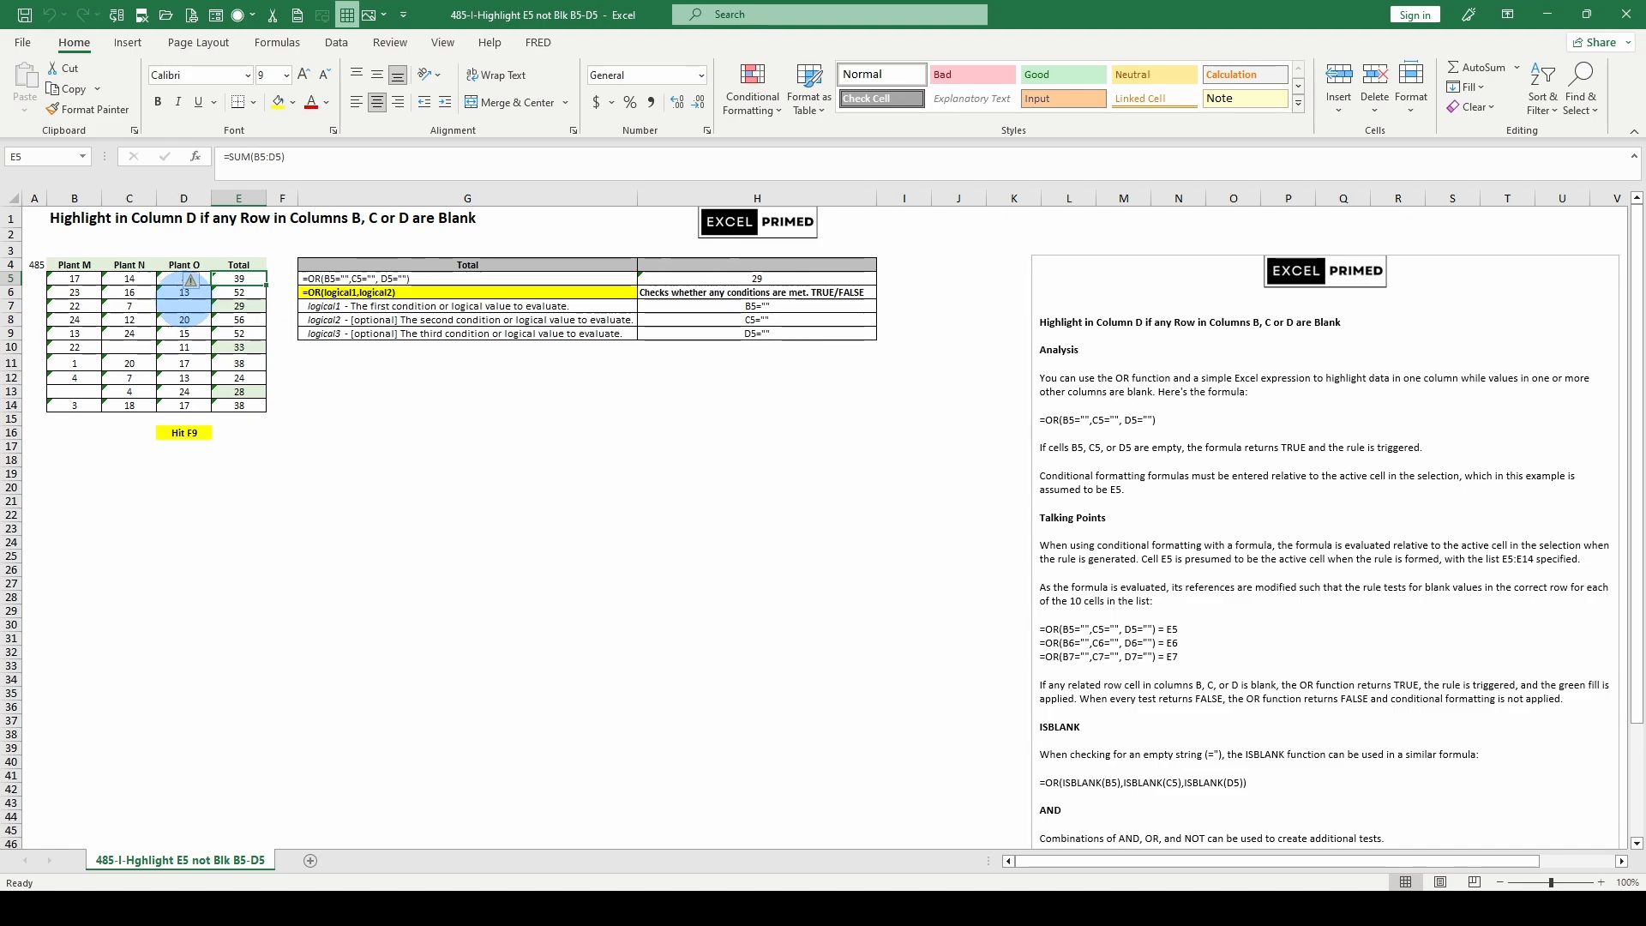
{"action": "left_click", "coordinate": [75, 277]}
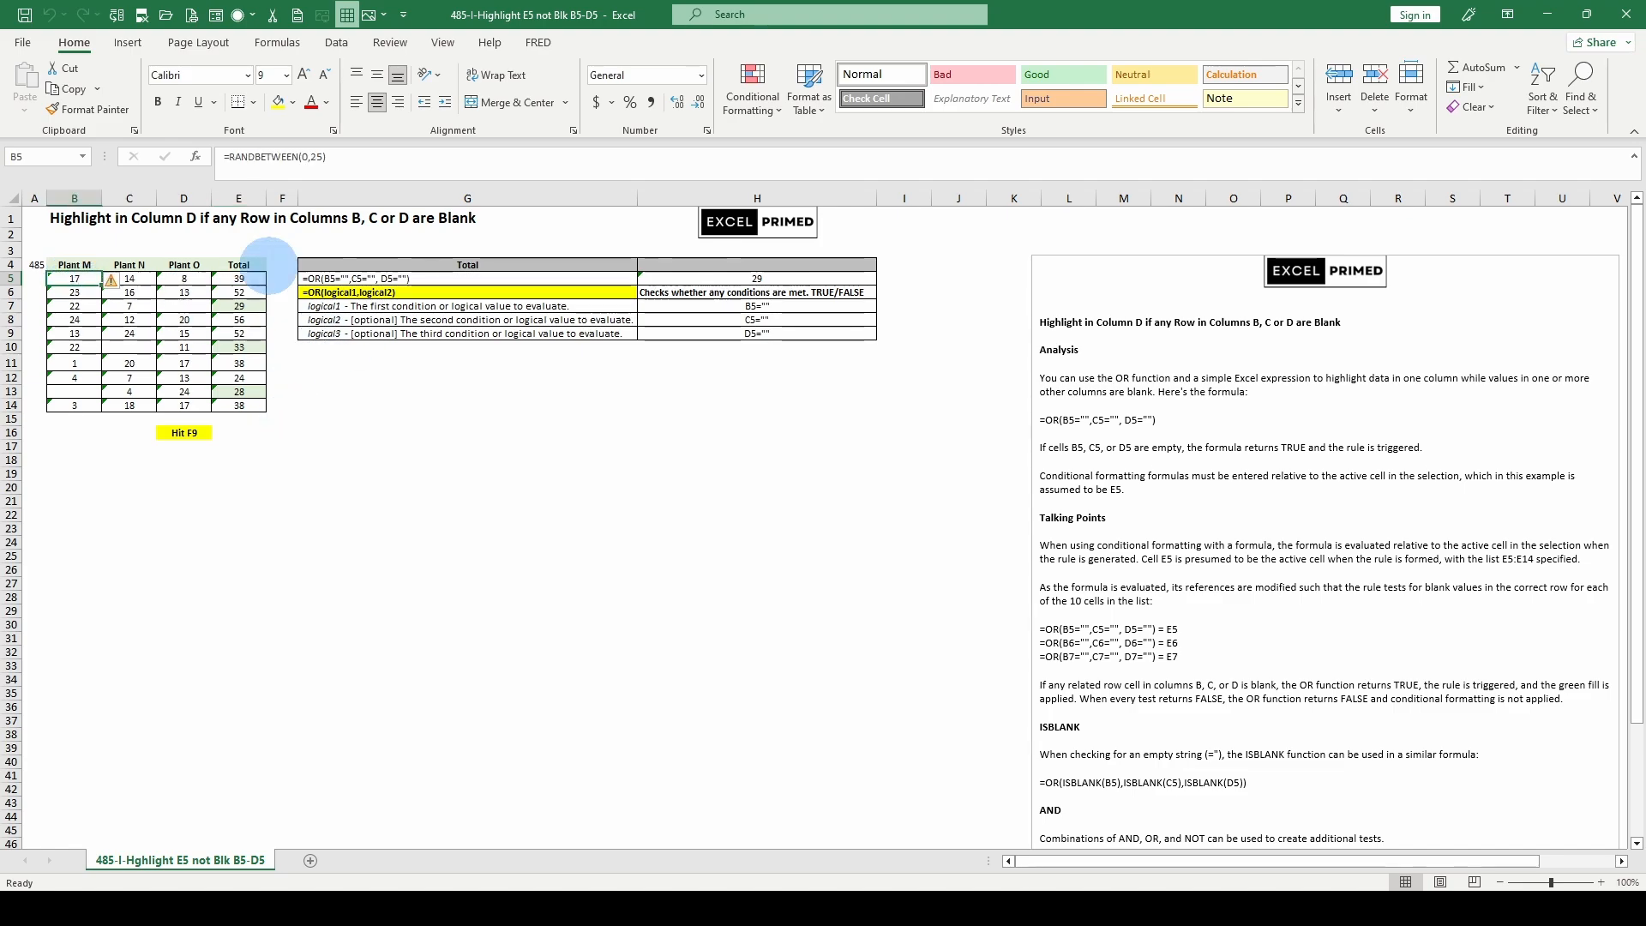
{"action": "left_click", "coordinate": [752, 84]}
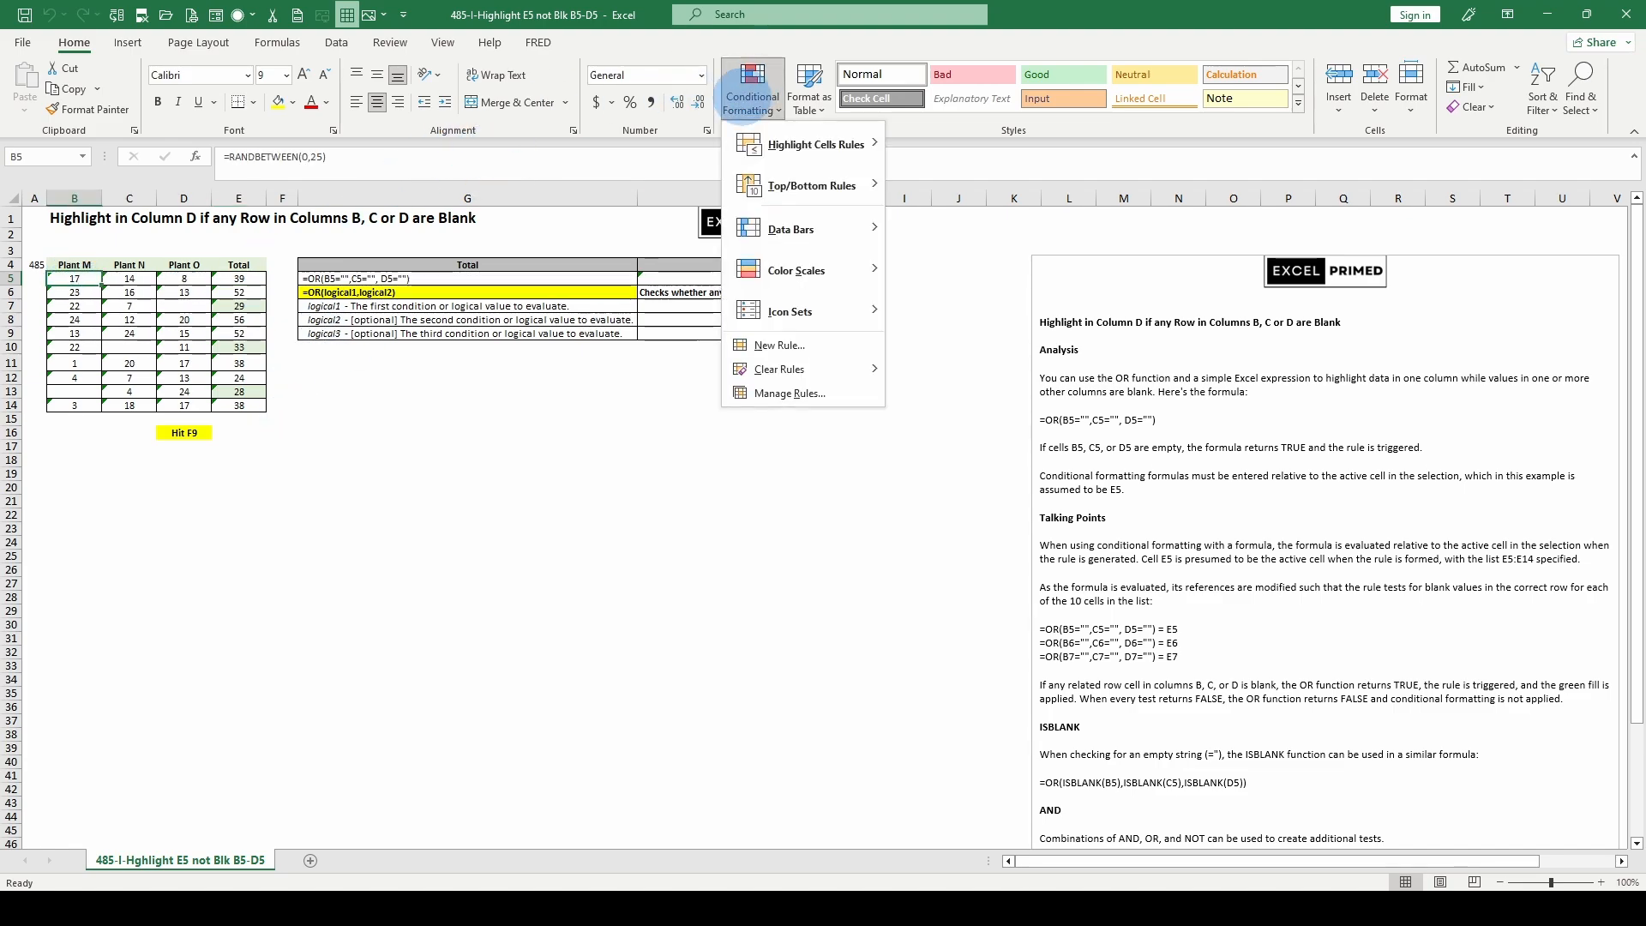
{"action": "left_click", "coordinate": [779, 345]}
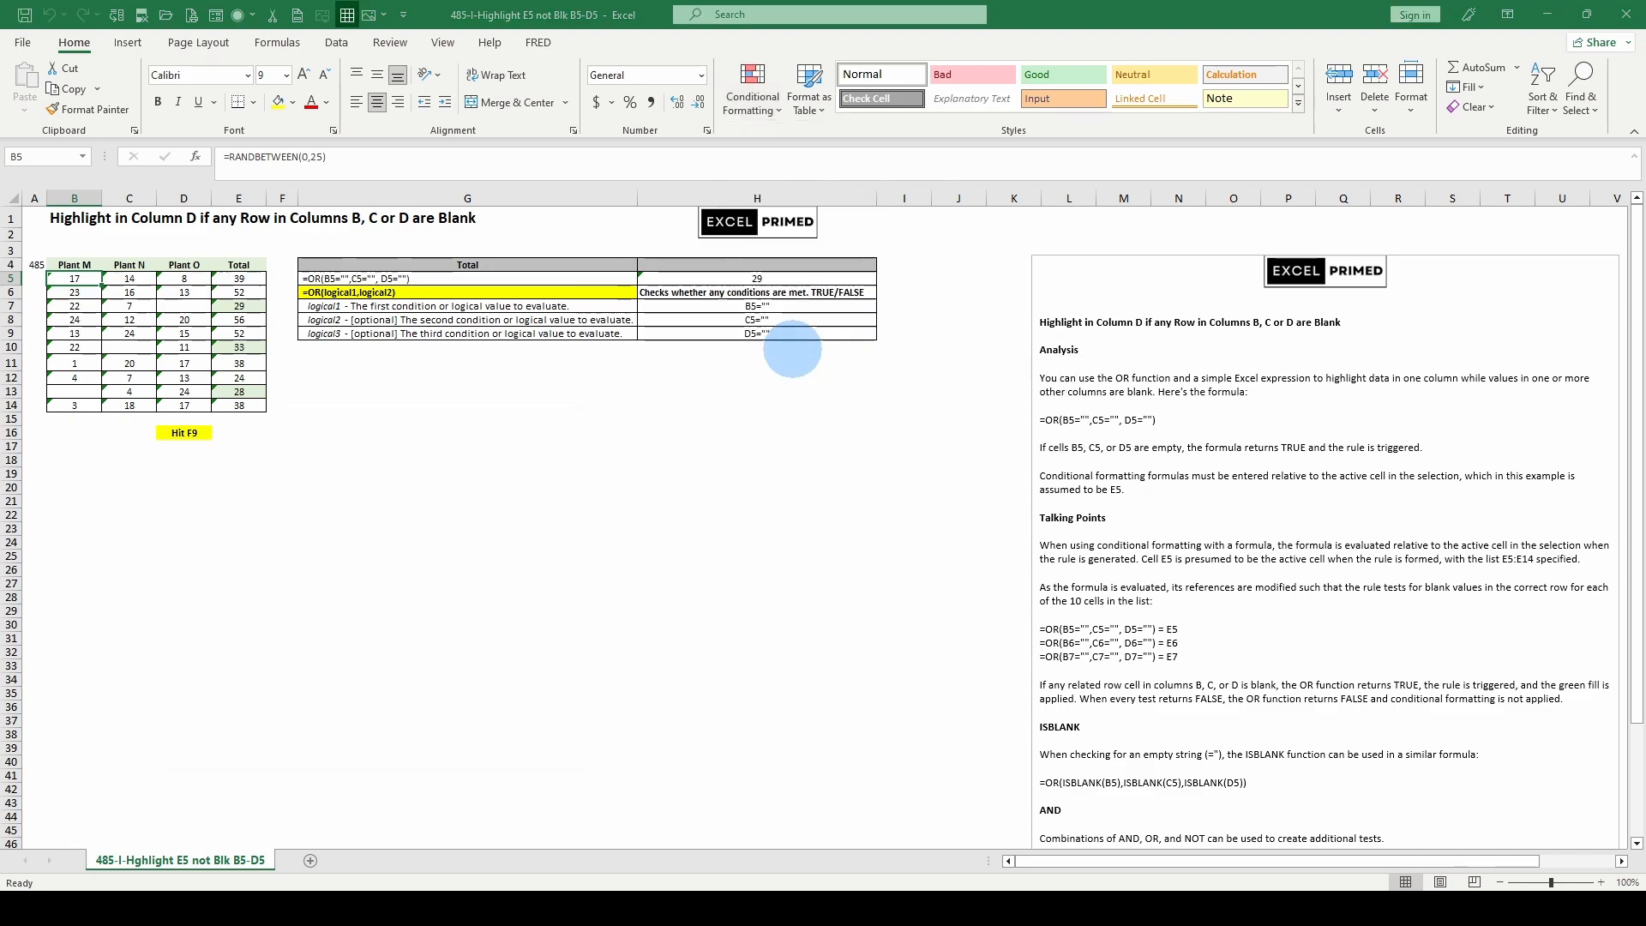
{"action": "left_click", "coordinate": [313, 549]}
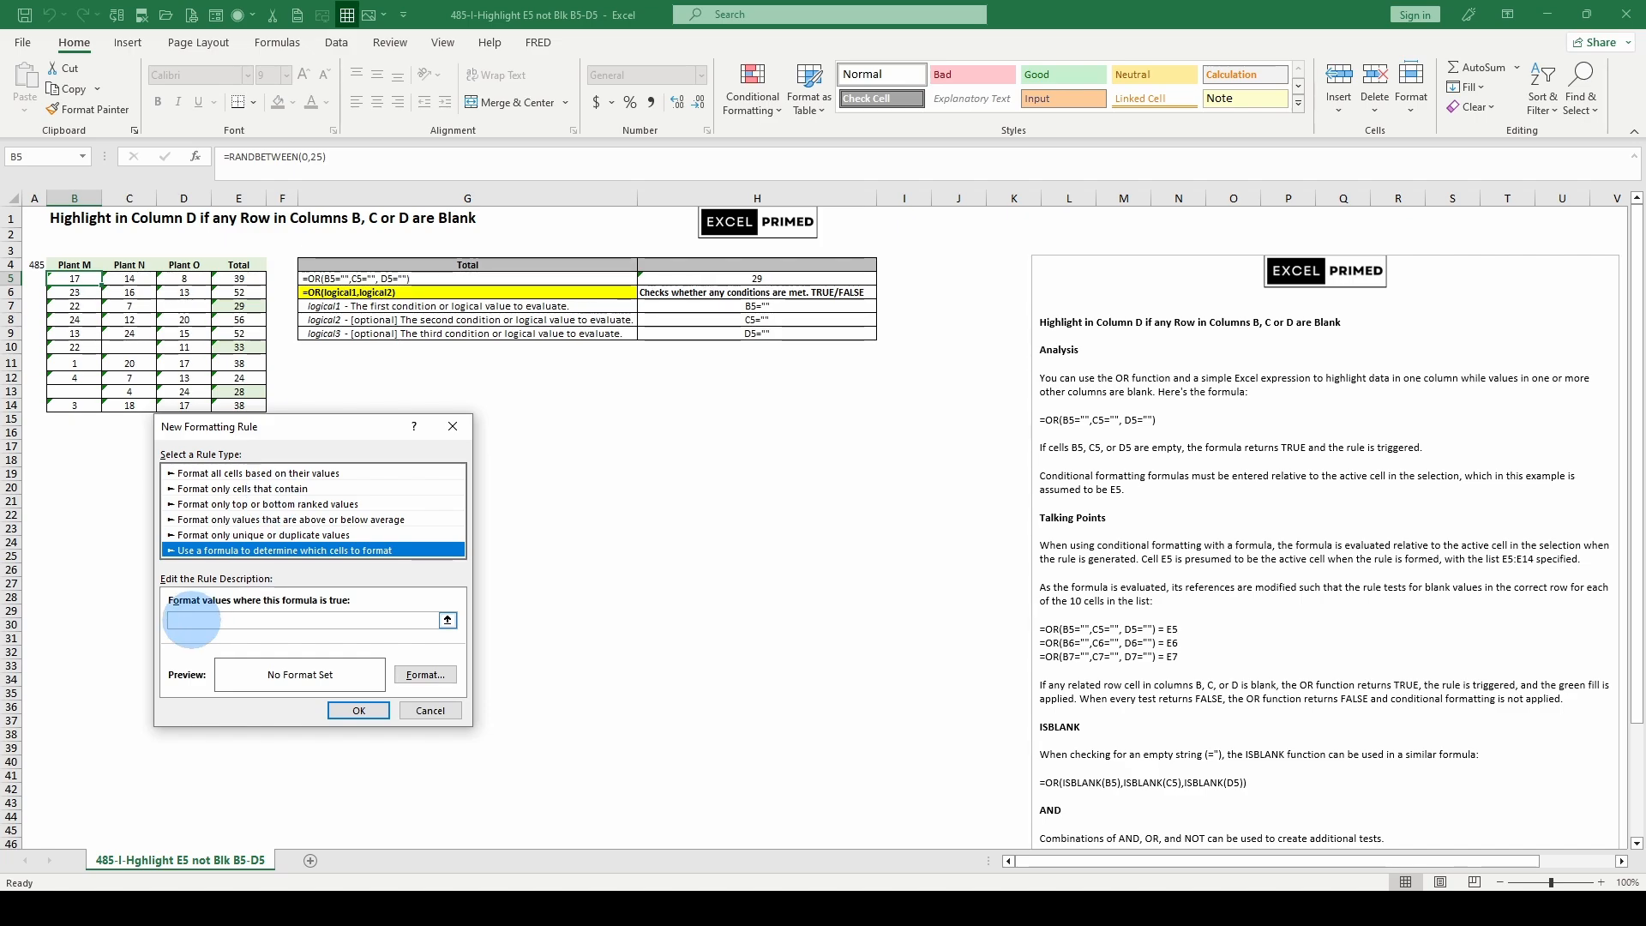
{"action": "left_click", "coordinate": [193, 619]}
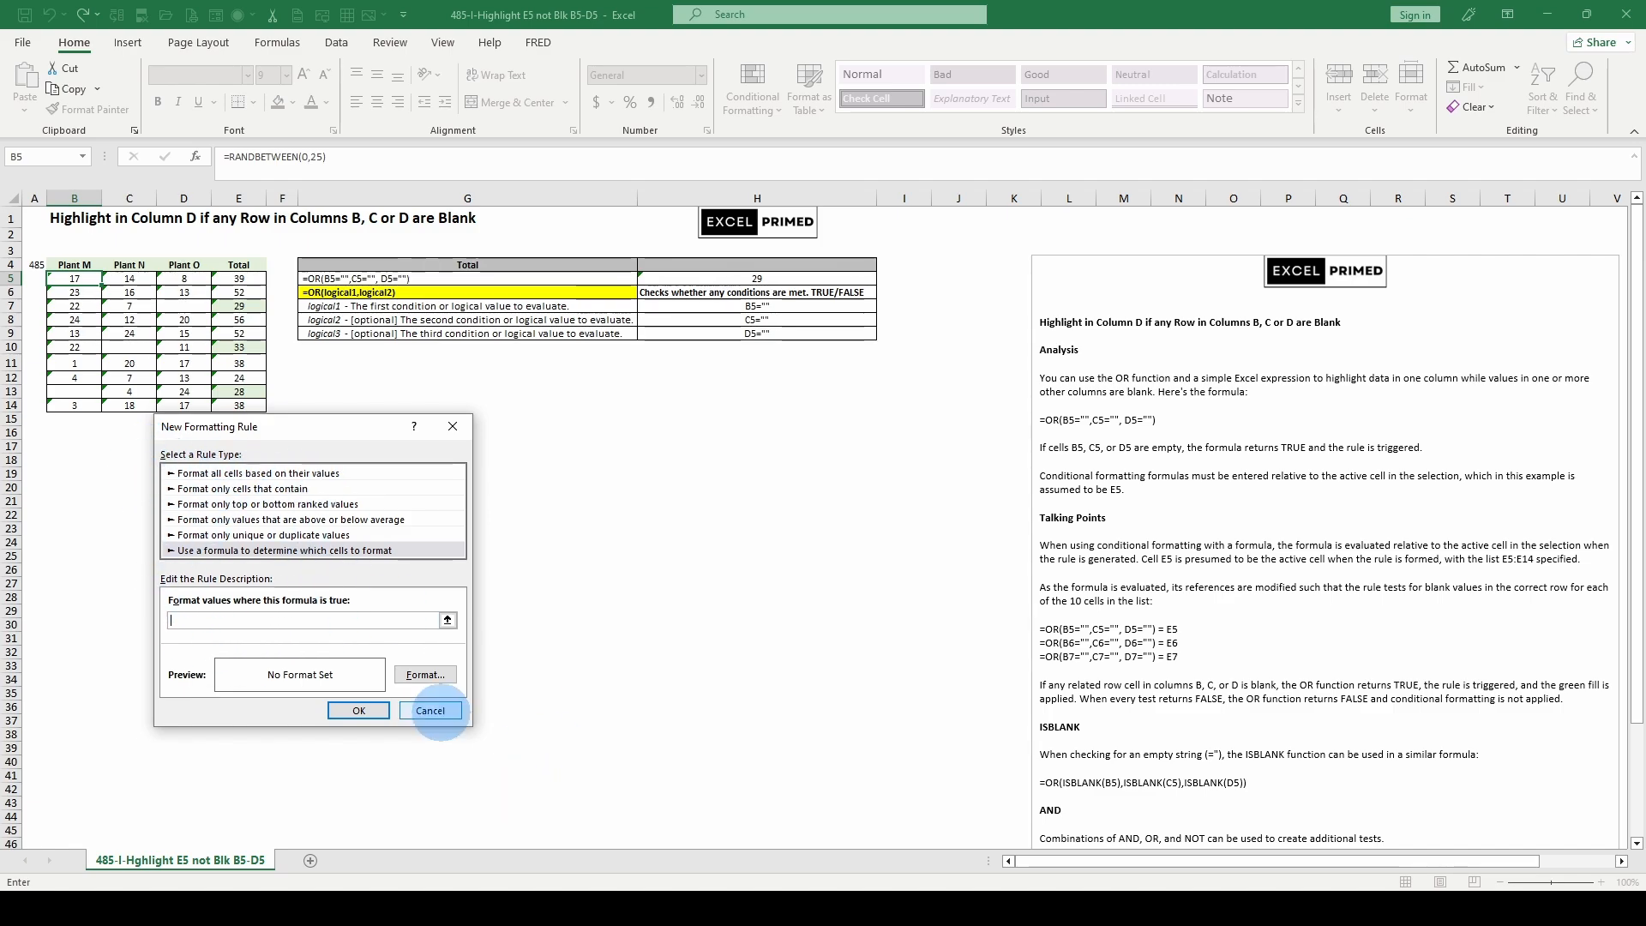
{"action": "left_click", "coordinate": [430, 711]}
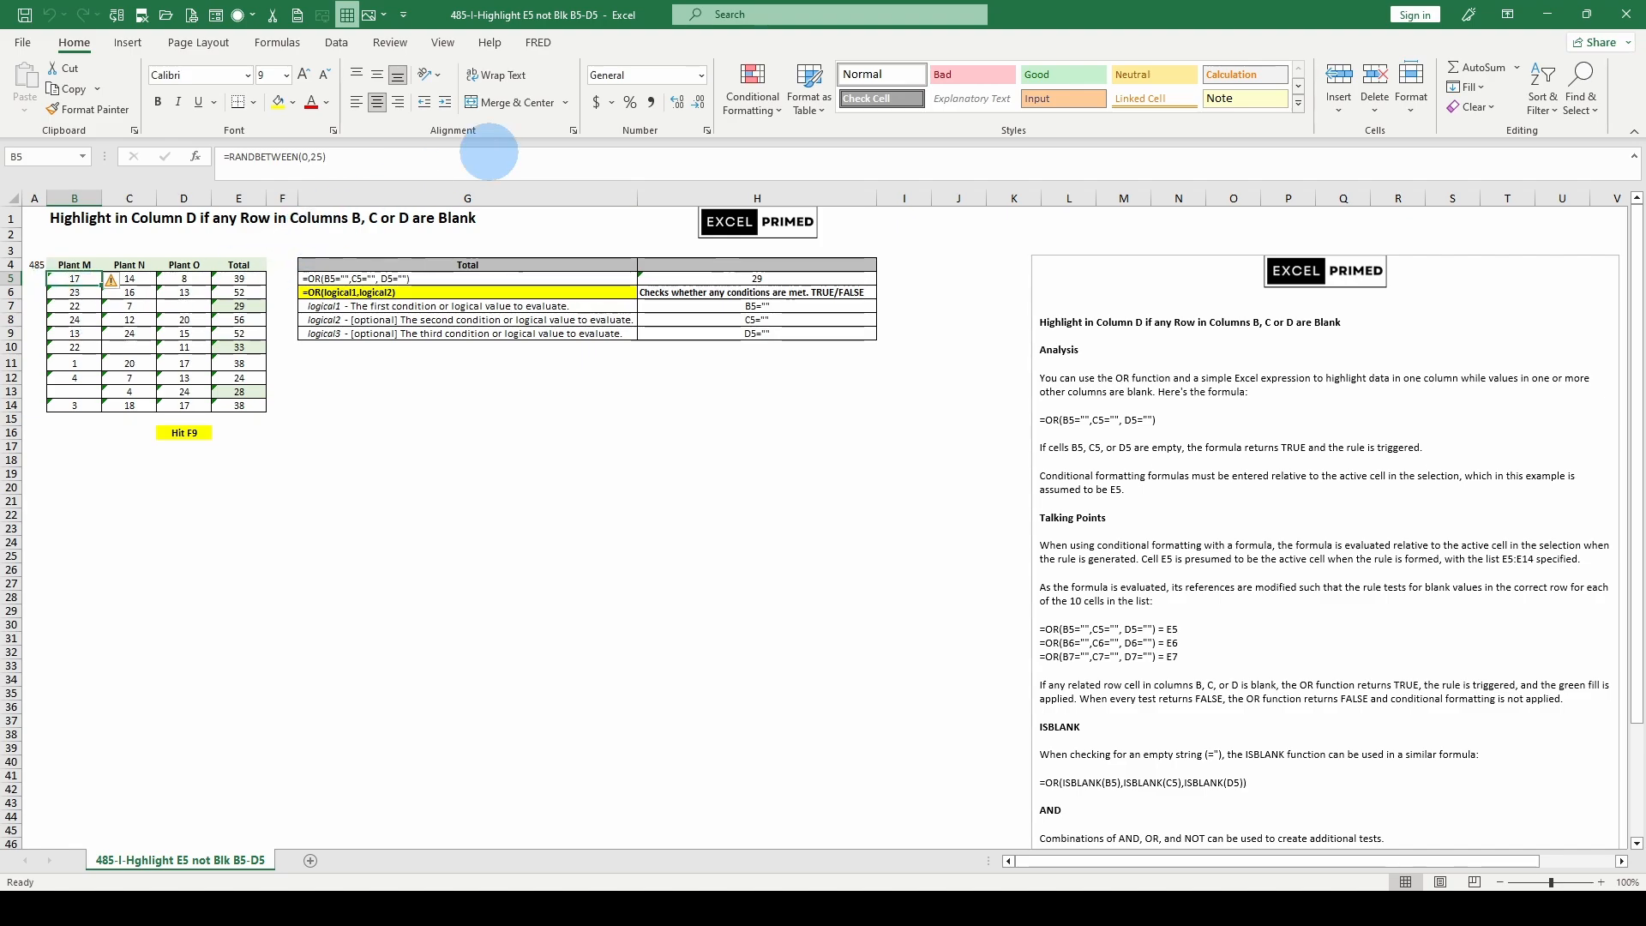
{"action": "left_click", "coordinate": [751, 96]}
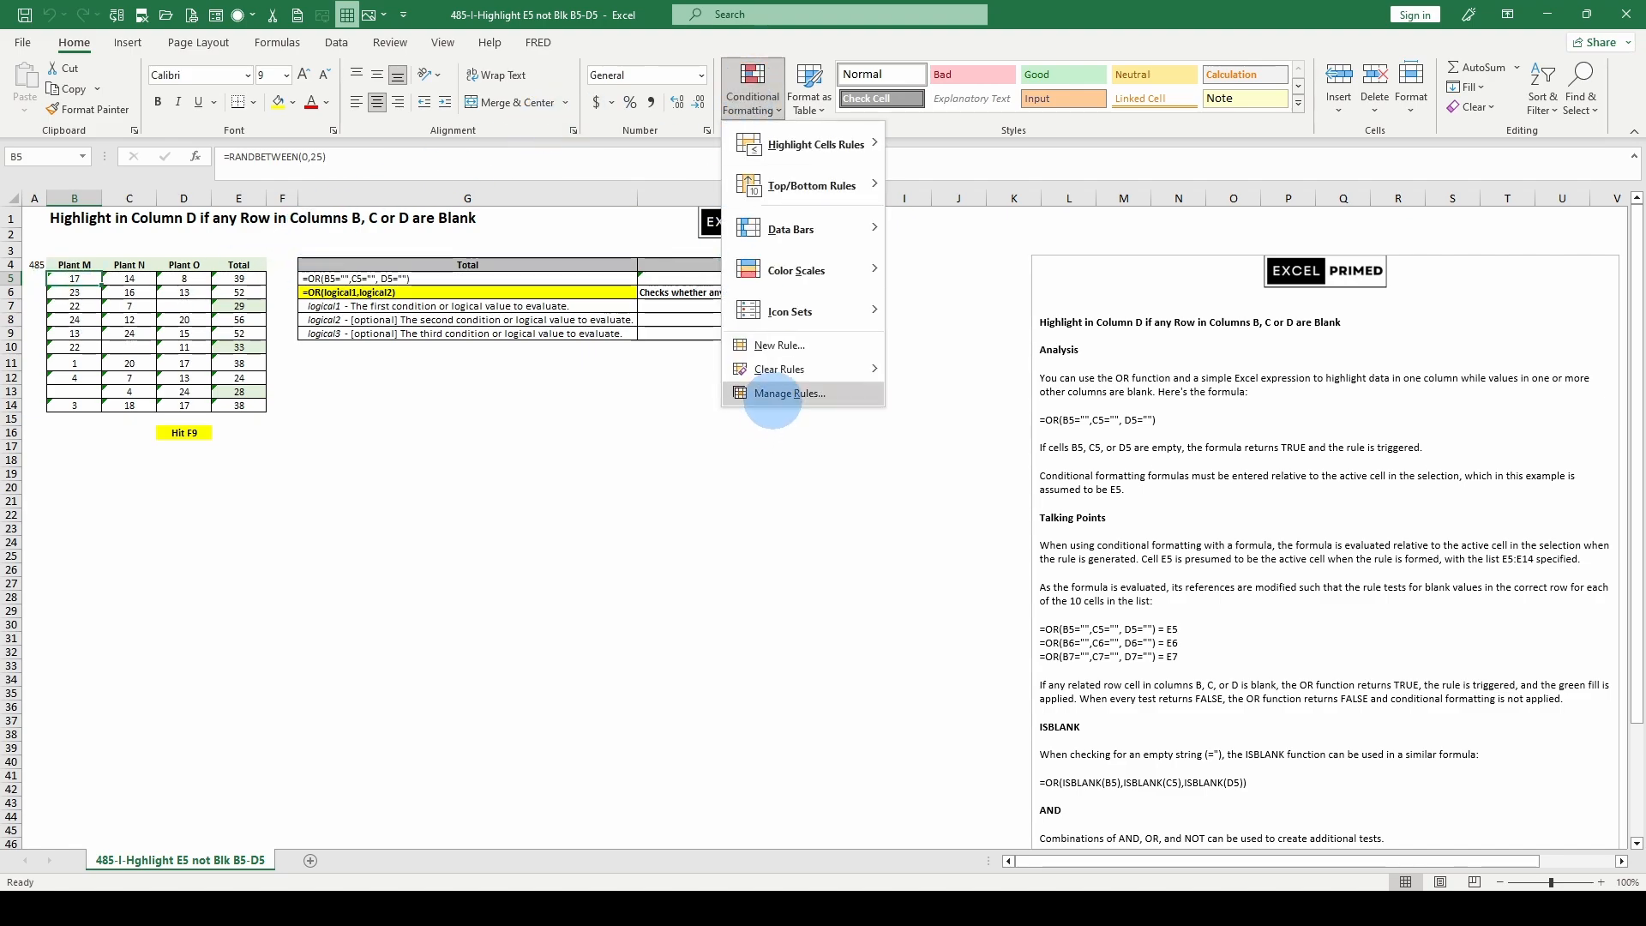
{"action": "left_click", "coordinate": [775, 393]}
{"action": "key", "text": "Escape"}
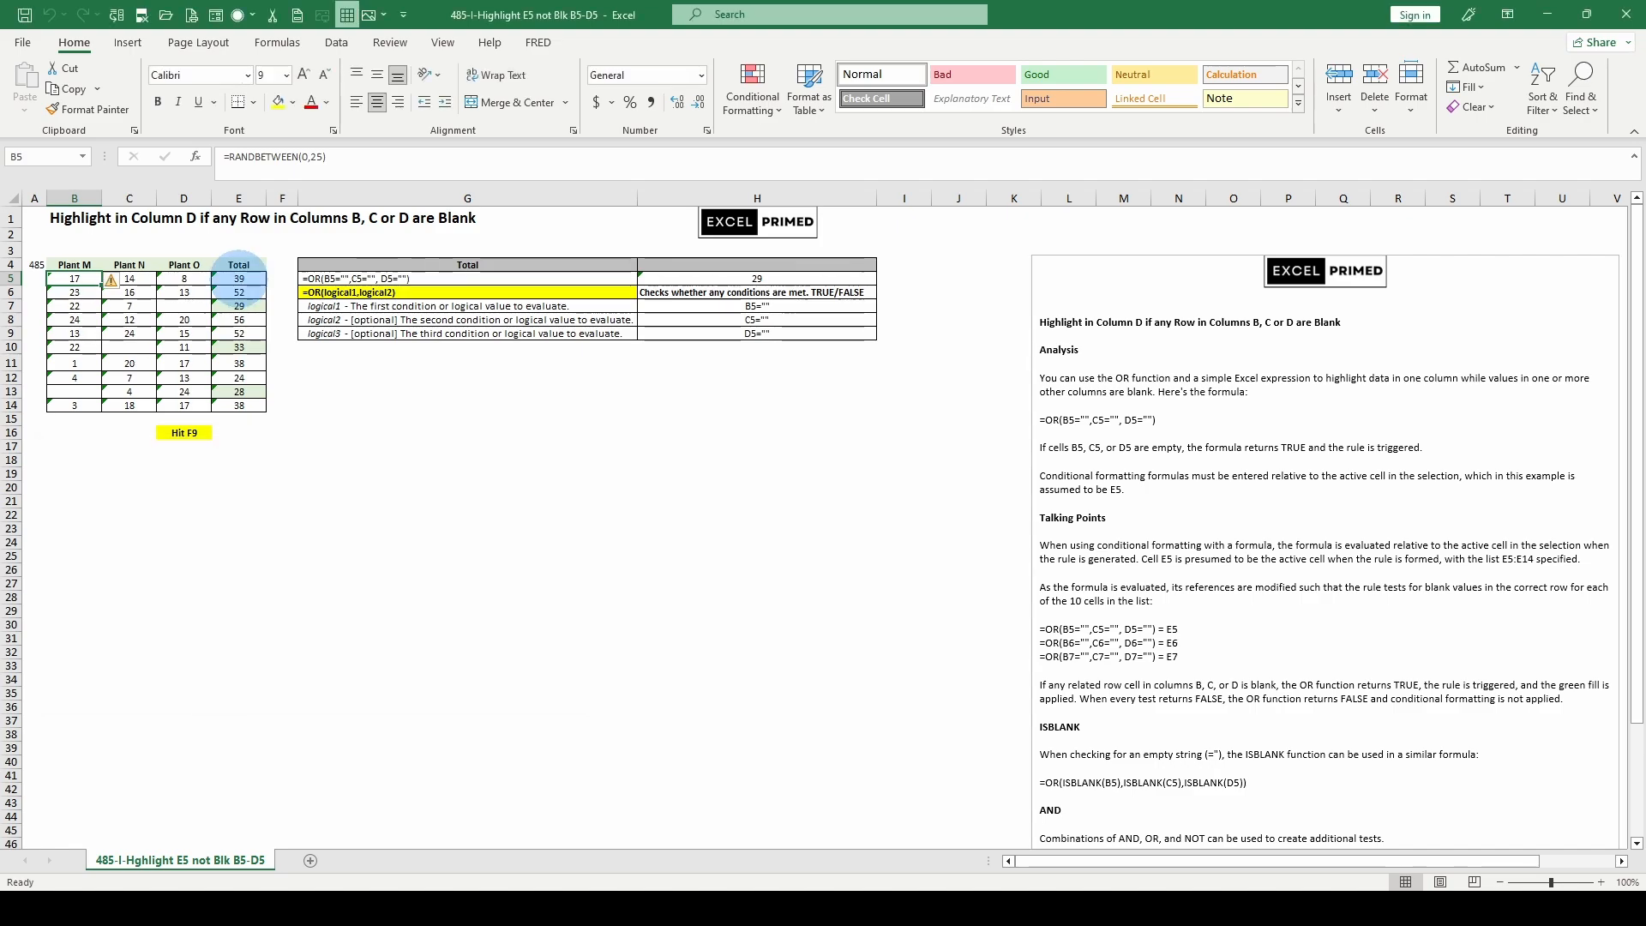
Step: Starting from E5, use Go To Special to select all cells with conditional formats
{"action": "left_click", "coordinate": [239, 279]}
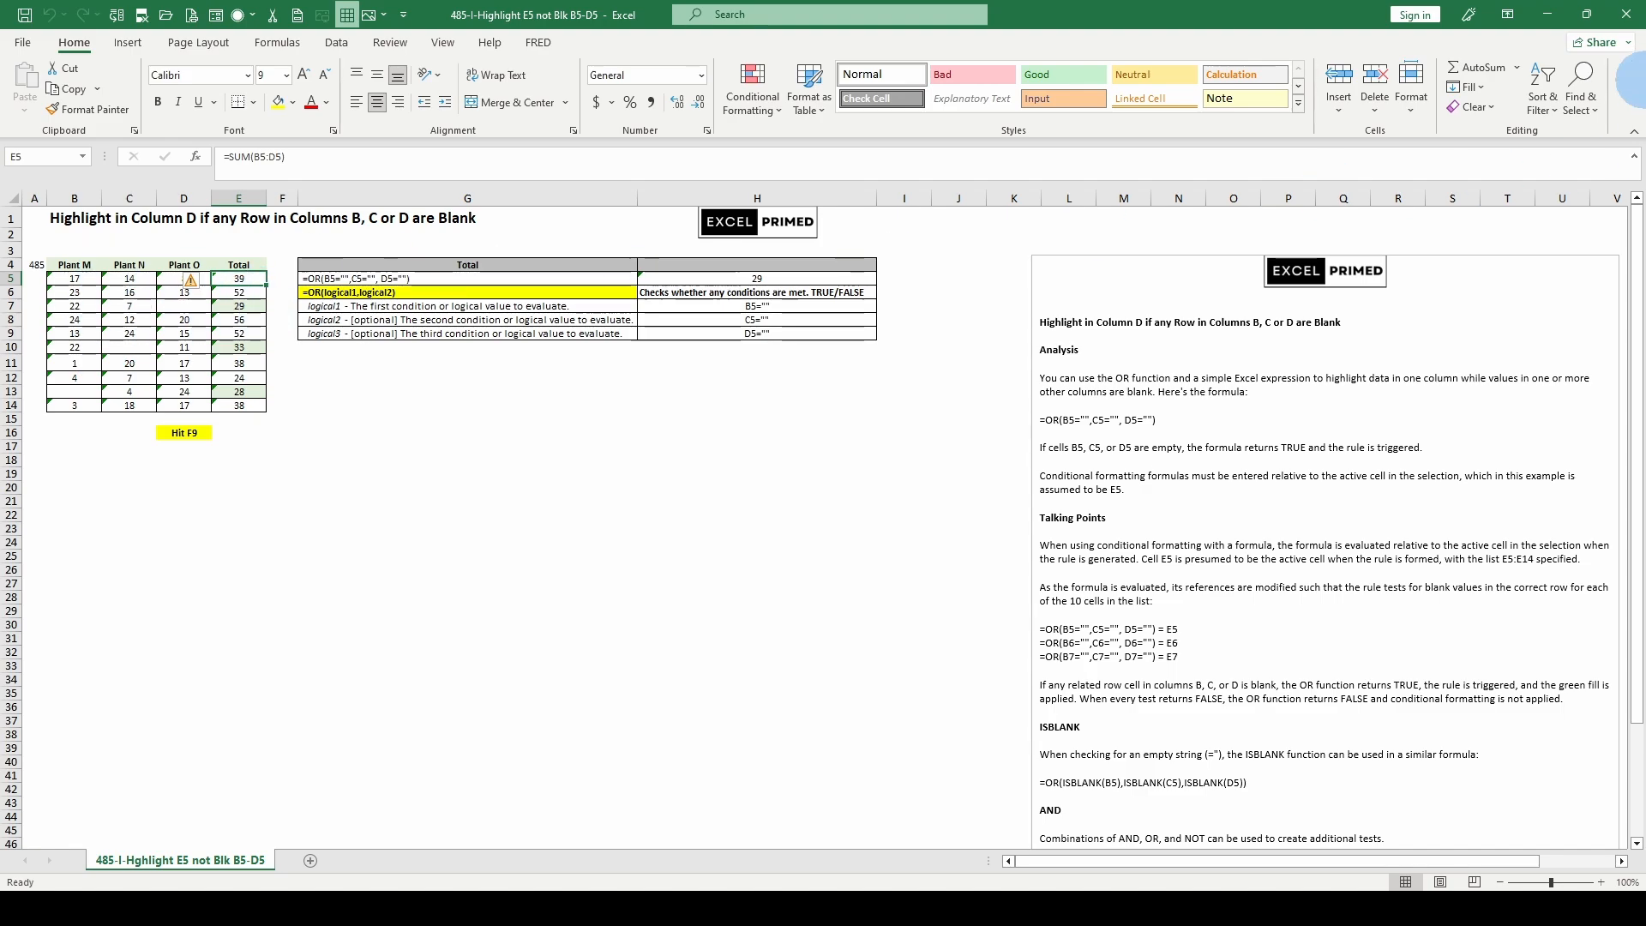
{"action": "left_click", "coordinate": [1583, 97]}
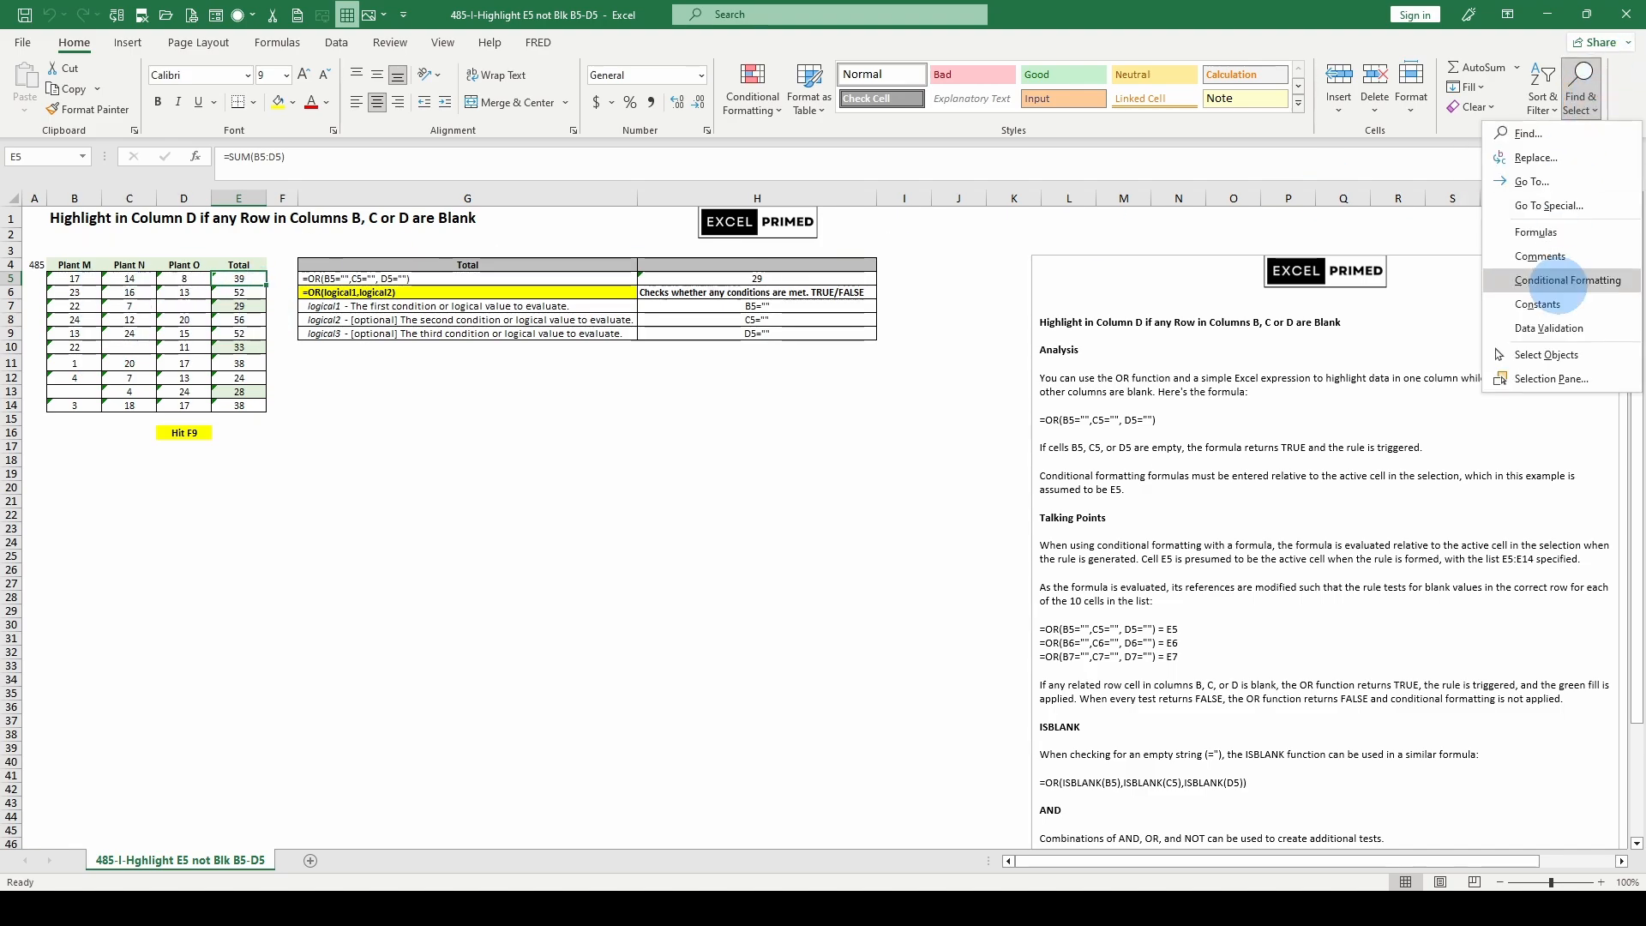
{"action": "left_click", "coordinate": [1548, 203]}
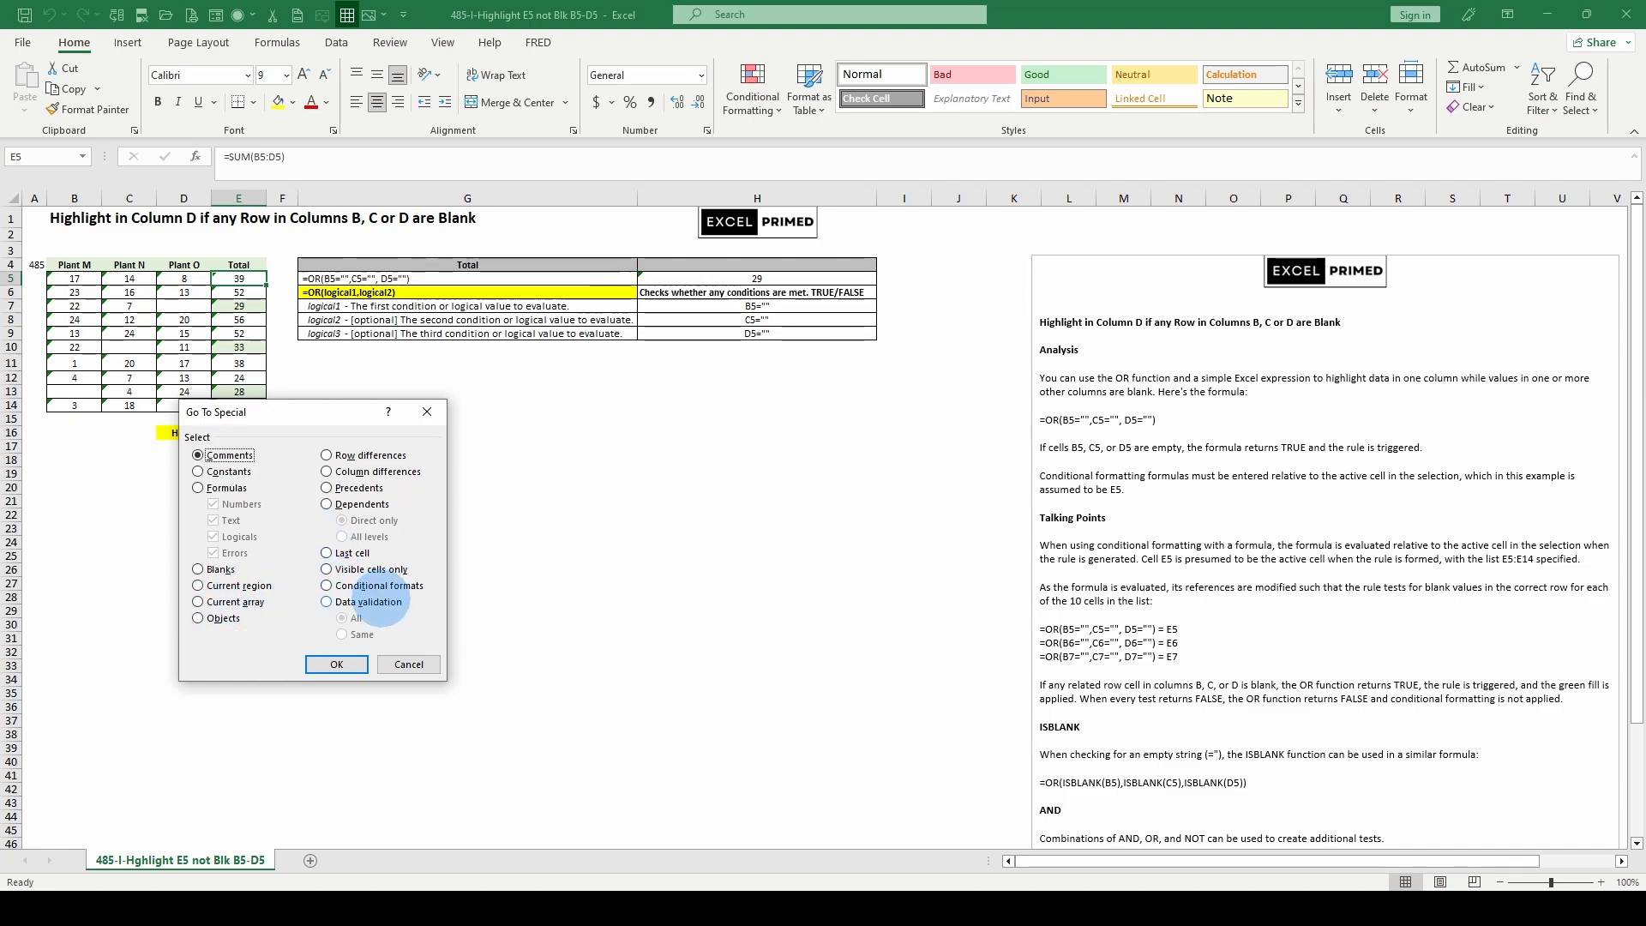
{"action": "left_click", "coordinate": [326, 586]}
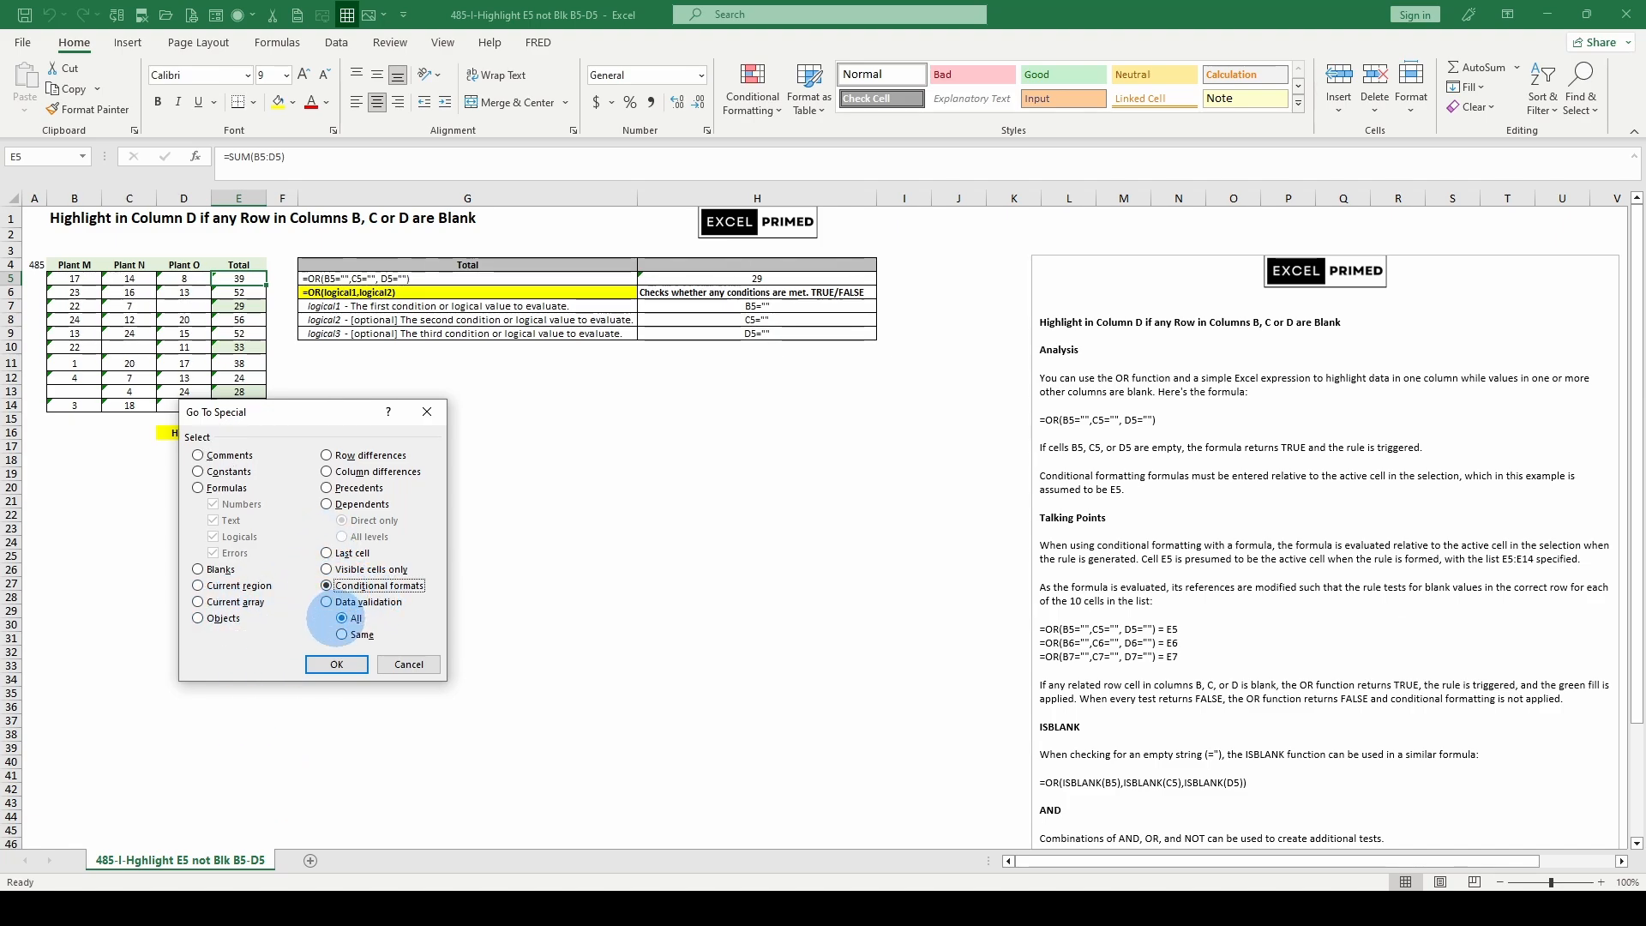
{"action": "left_click", "coordinate": [336, 665]}
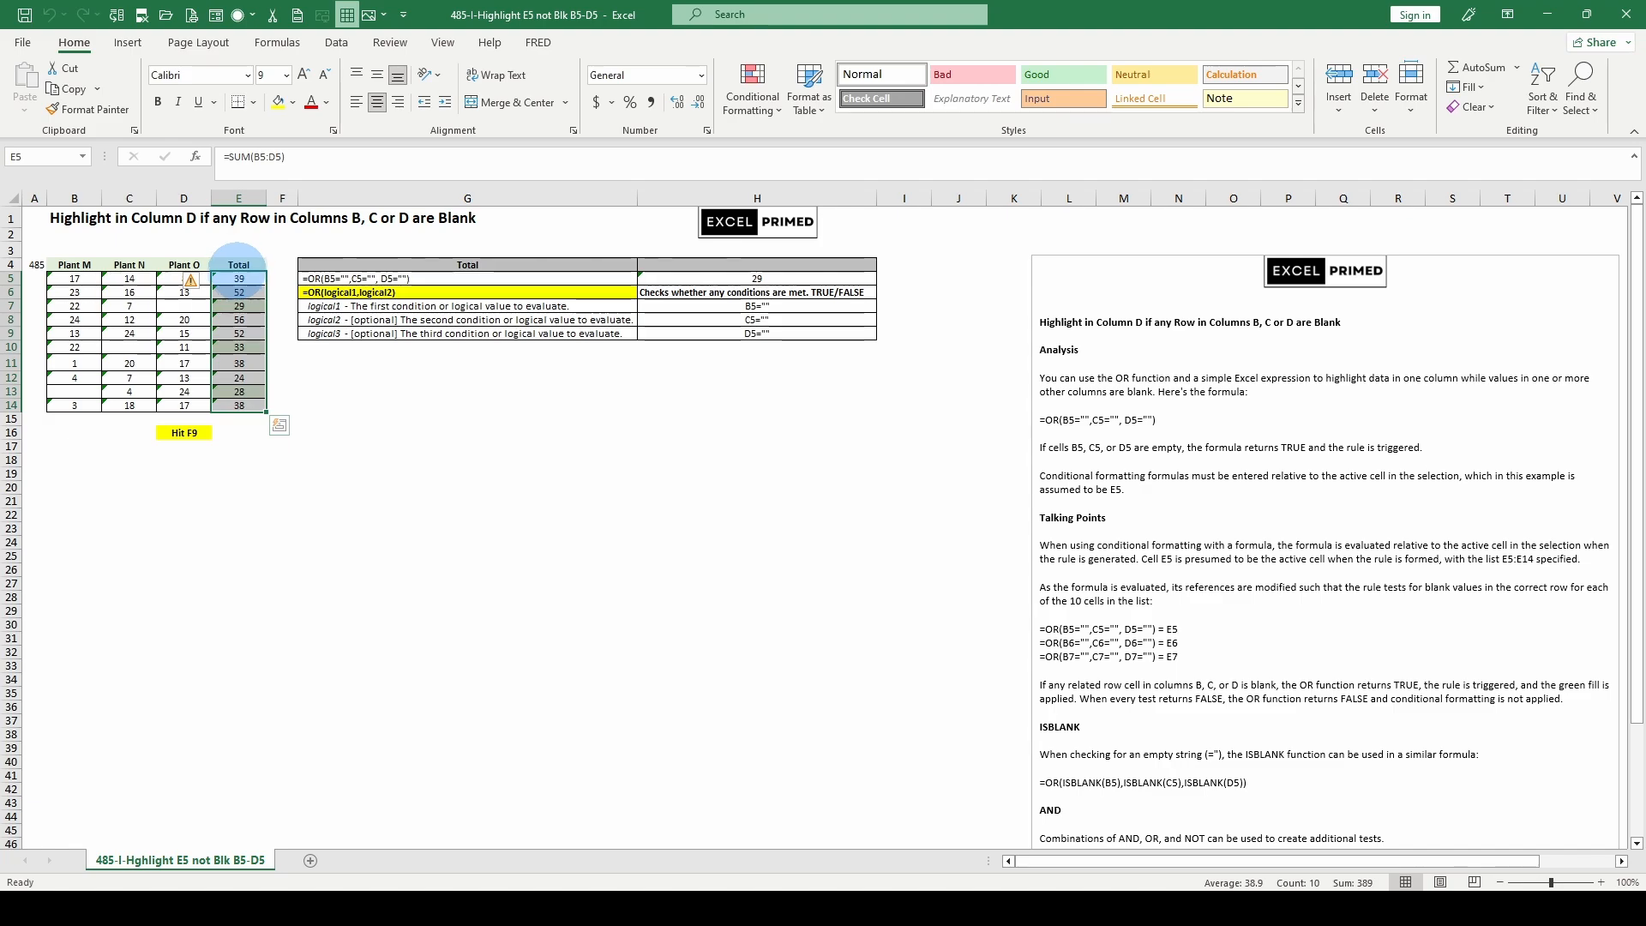
Step: Review the formula, fill and applied range of the conditional formatting rule on E5 without changing it
{"action": "left_click", "coordinate": [239, 277]}
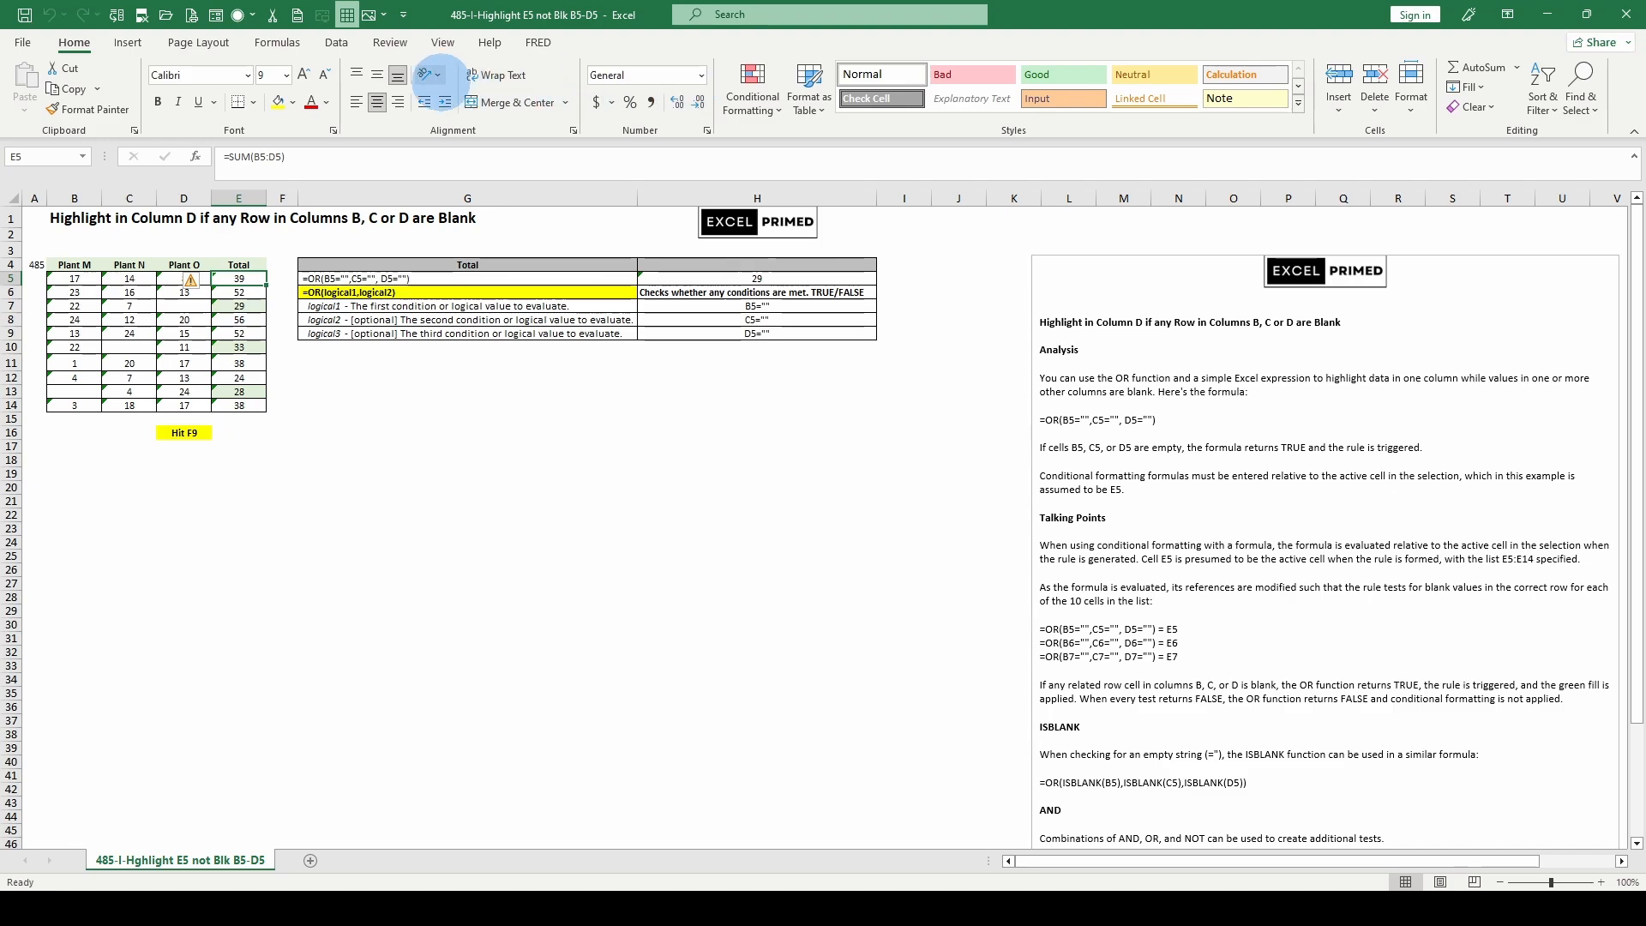
{"action": "left_click", "coordinate": [752, 93]}
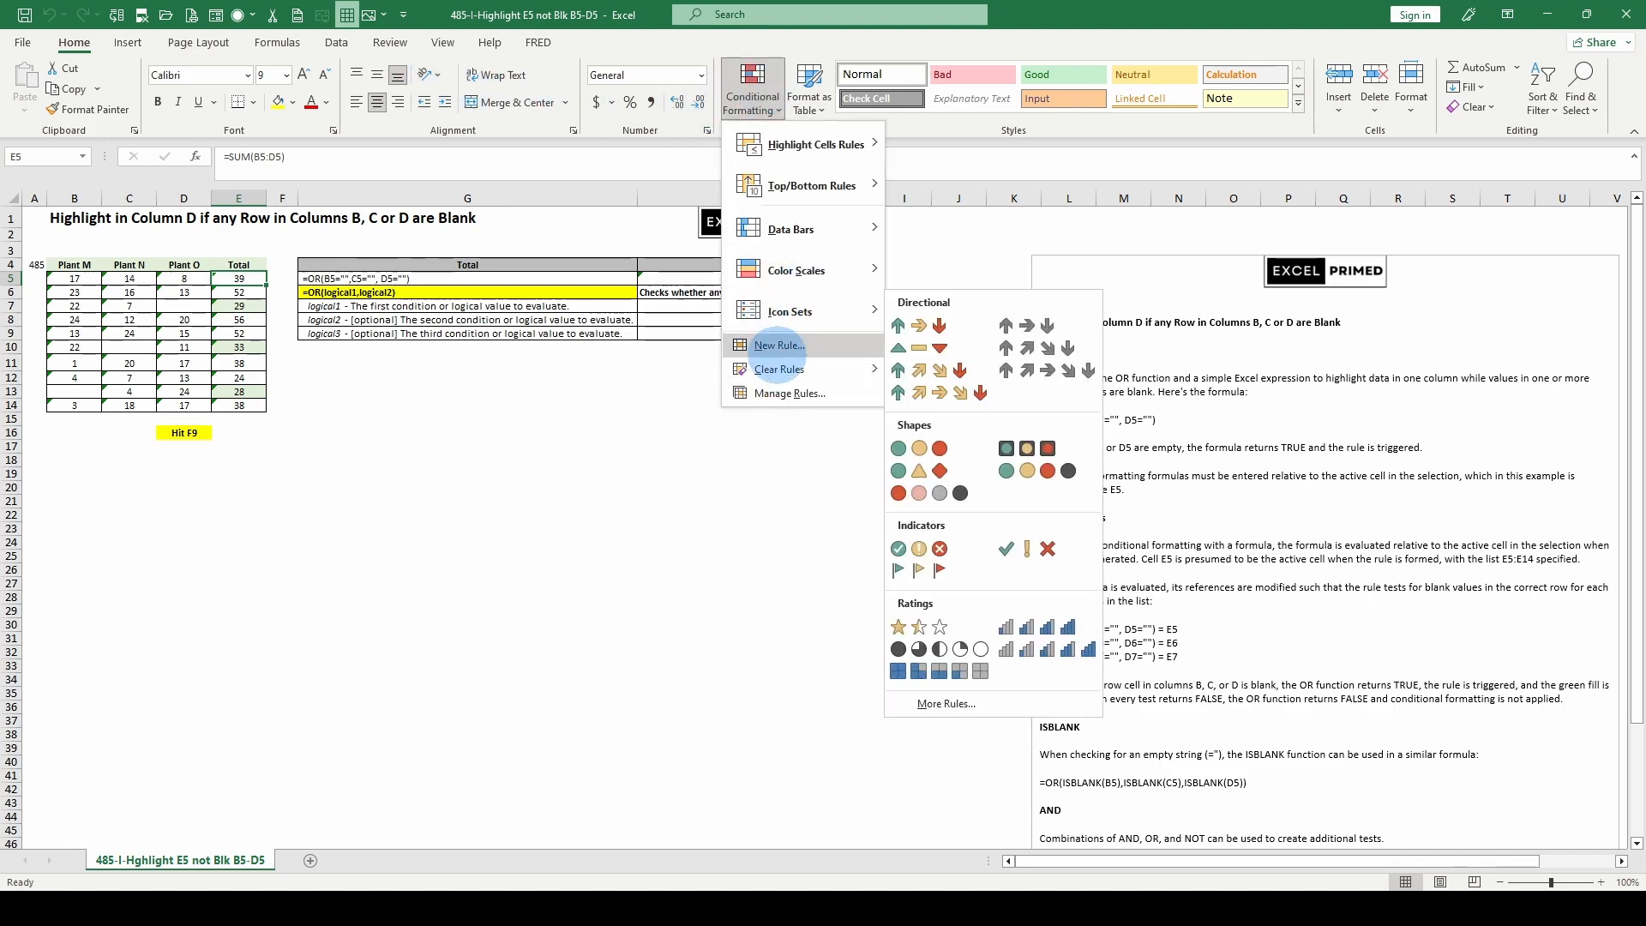
{"action": "left_click", "coordinate": [776, 392]}
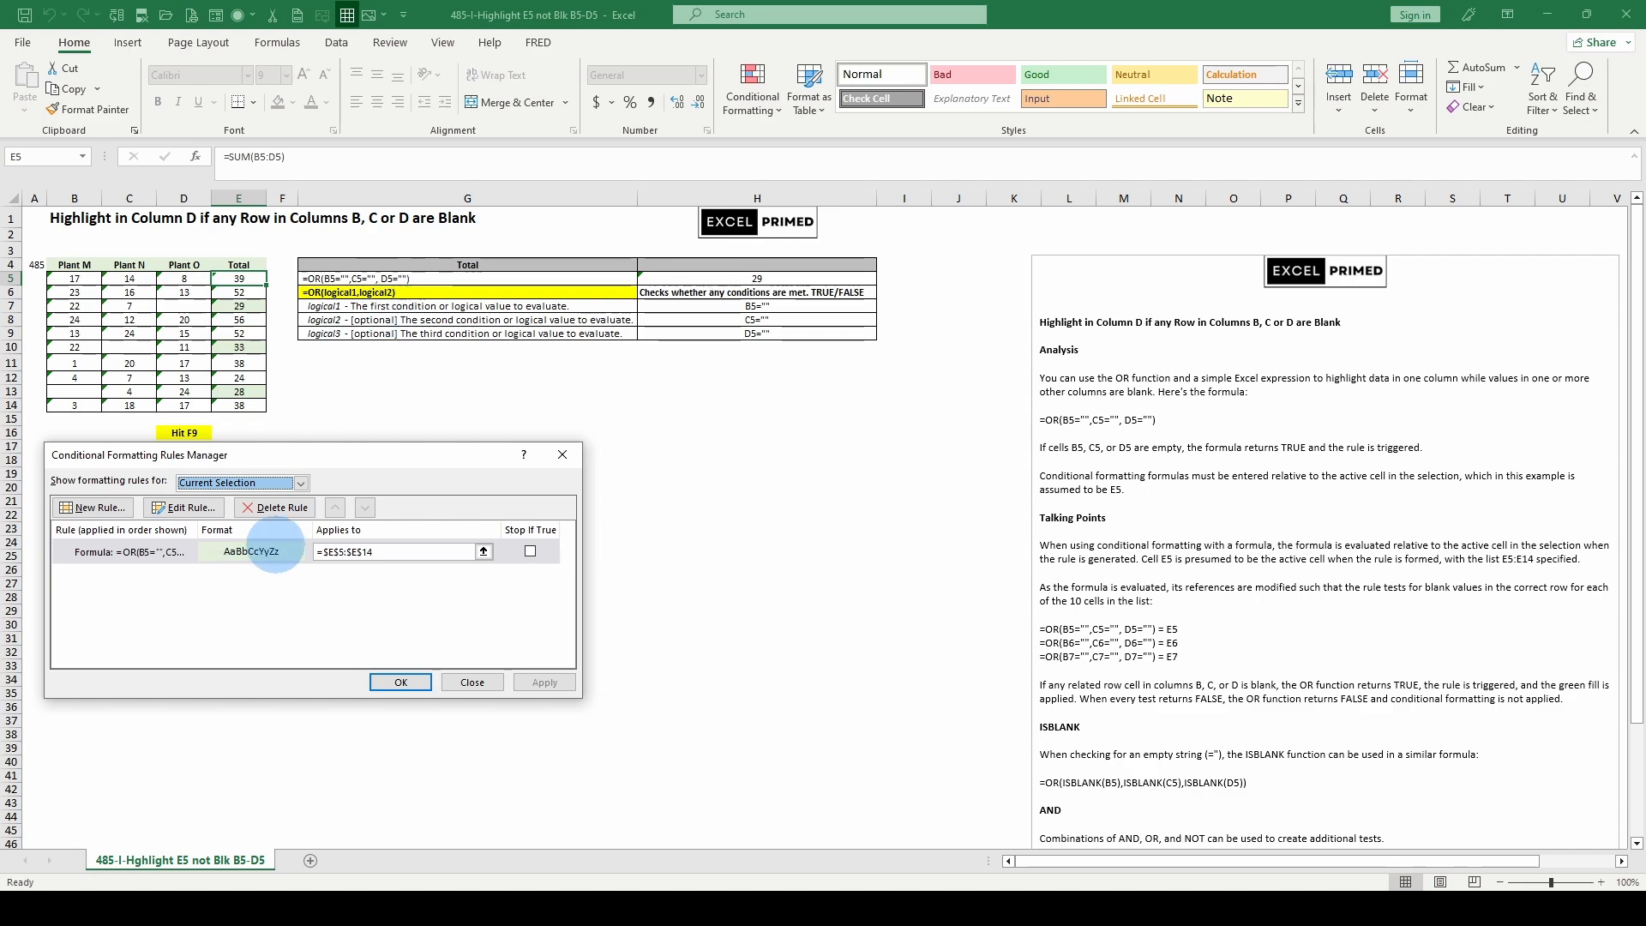
{"action": "left_click", "coordinate": [187, 507]}
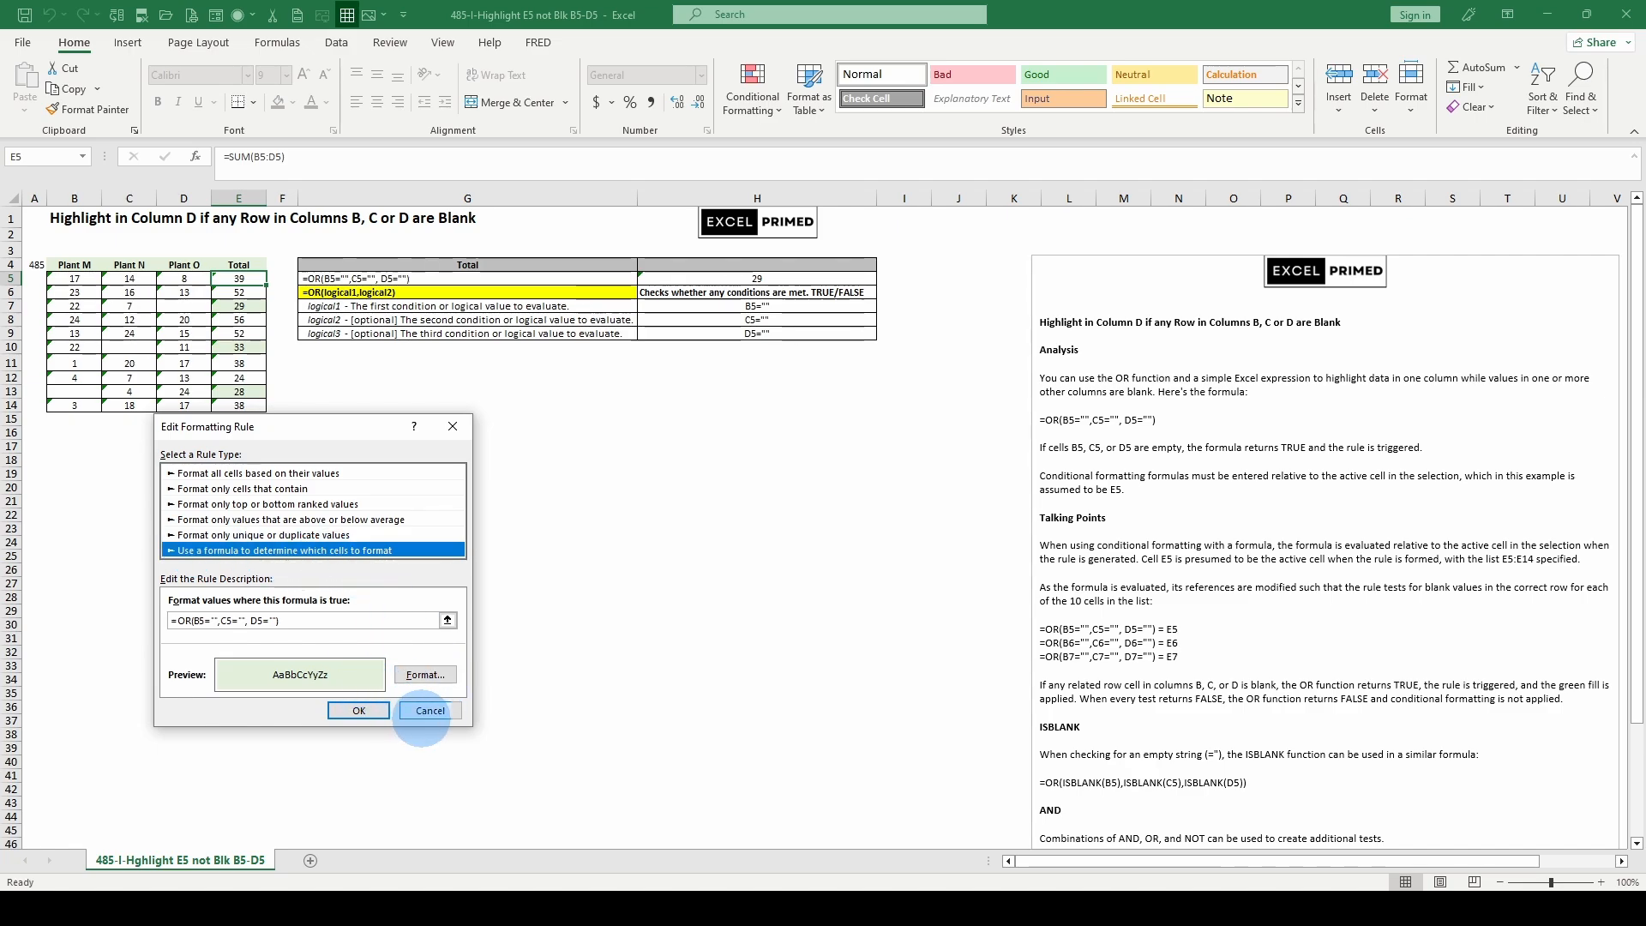
{"action": "left_click", "coordinate": [430, 710]}
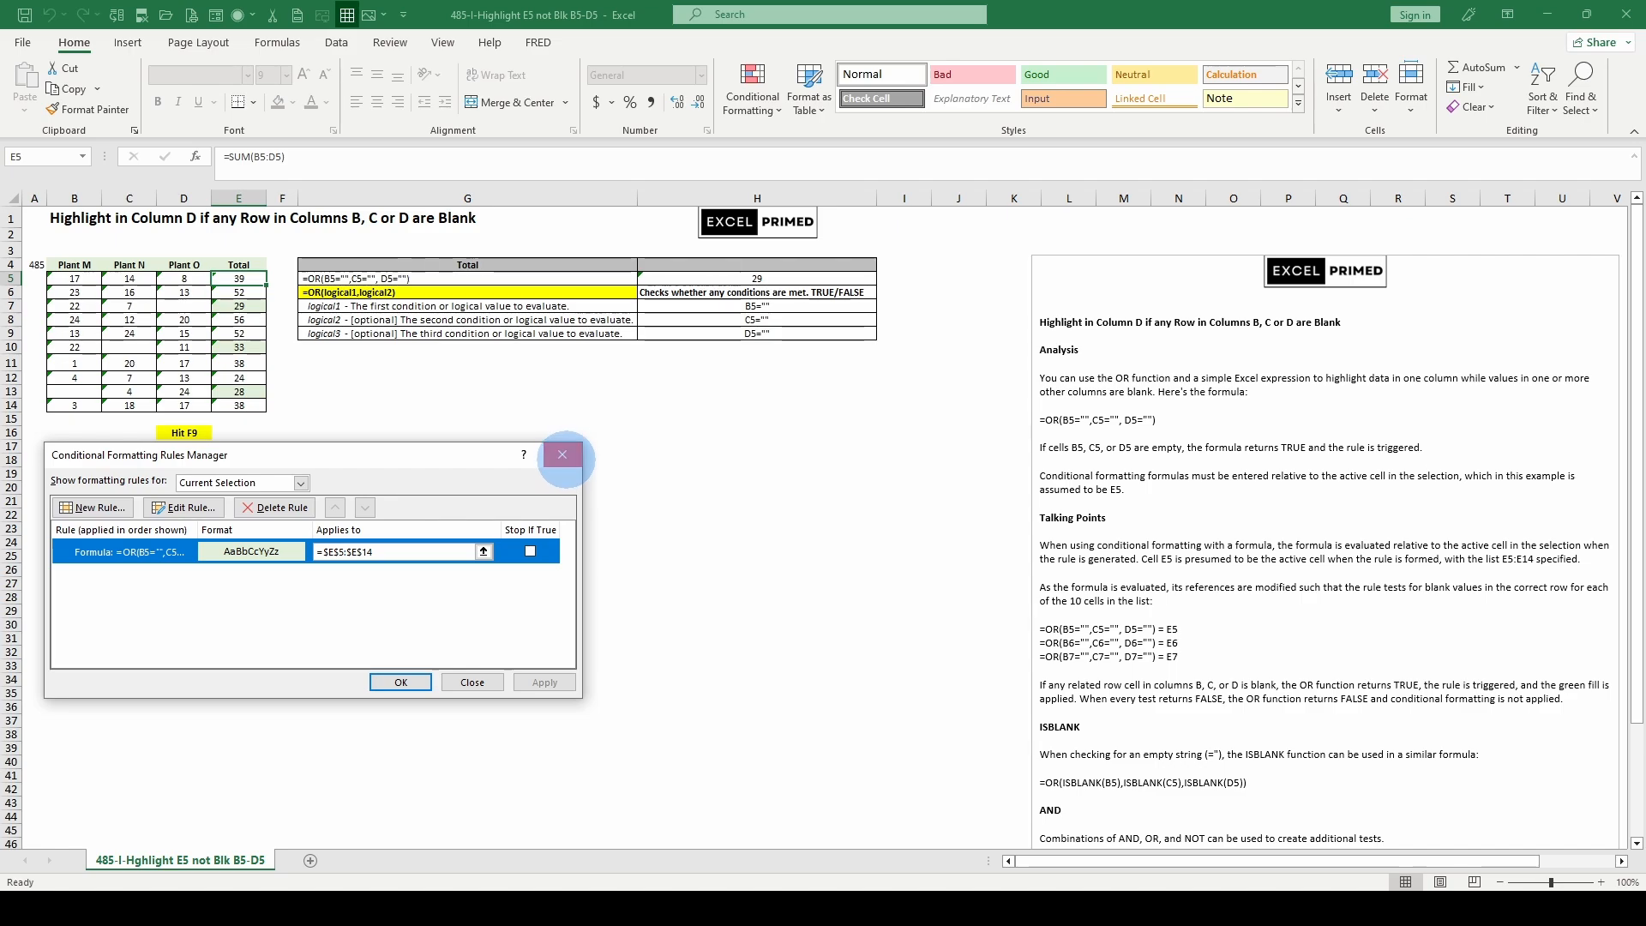
{"action": "left_click", "coordinate": [563, 455]}
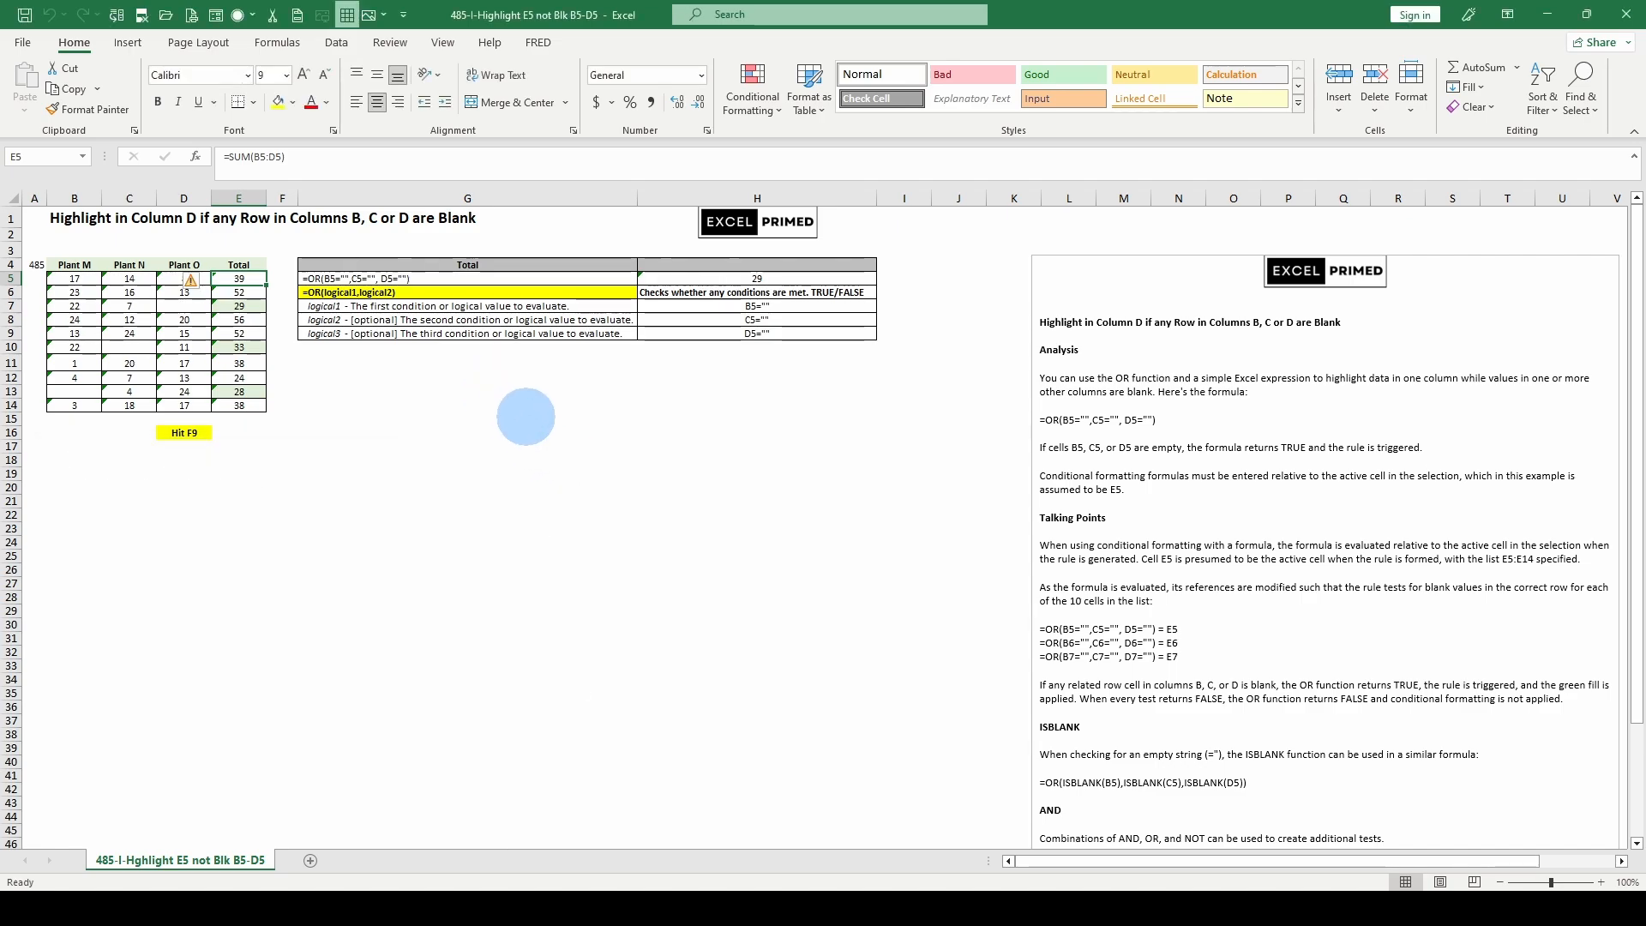